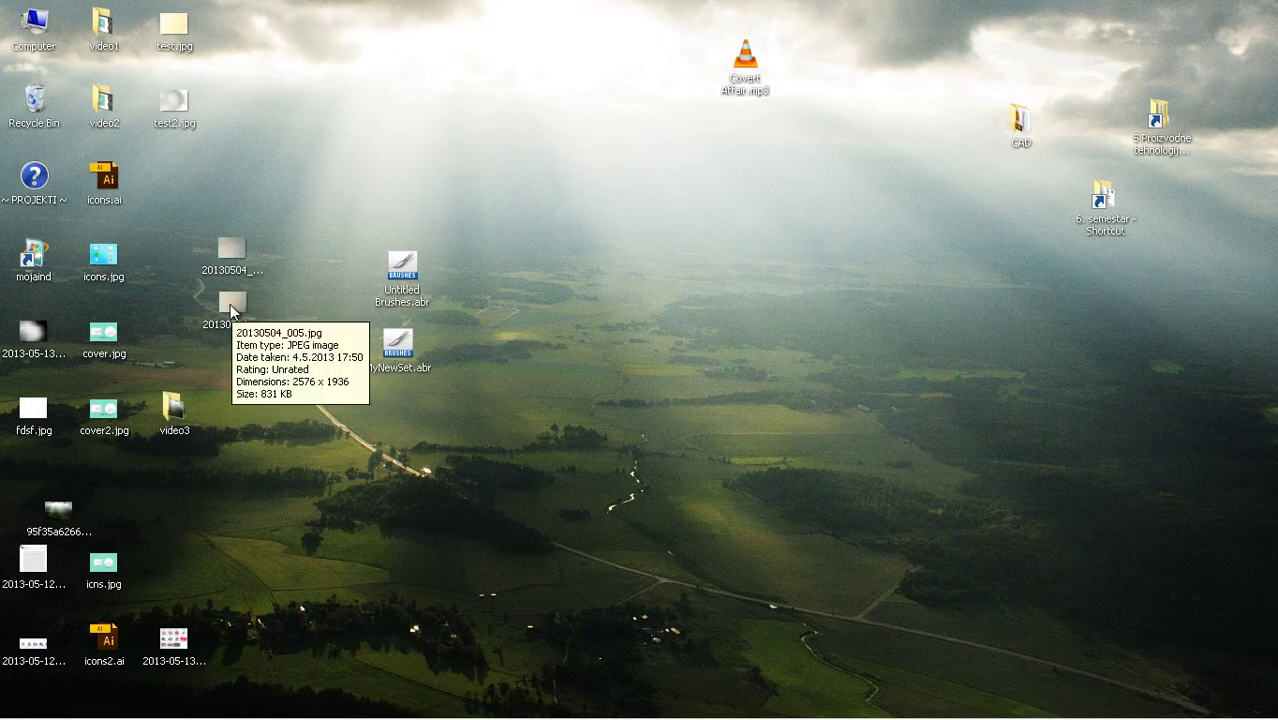
View the desktop photo 20130504_005.jpg at a larger size, and close the viewer
double_click(231, 303)
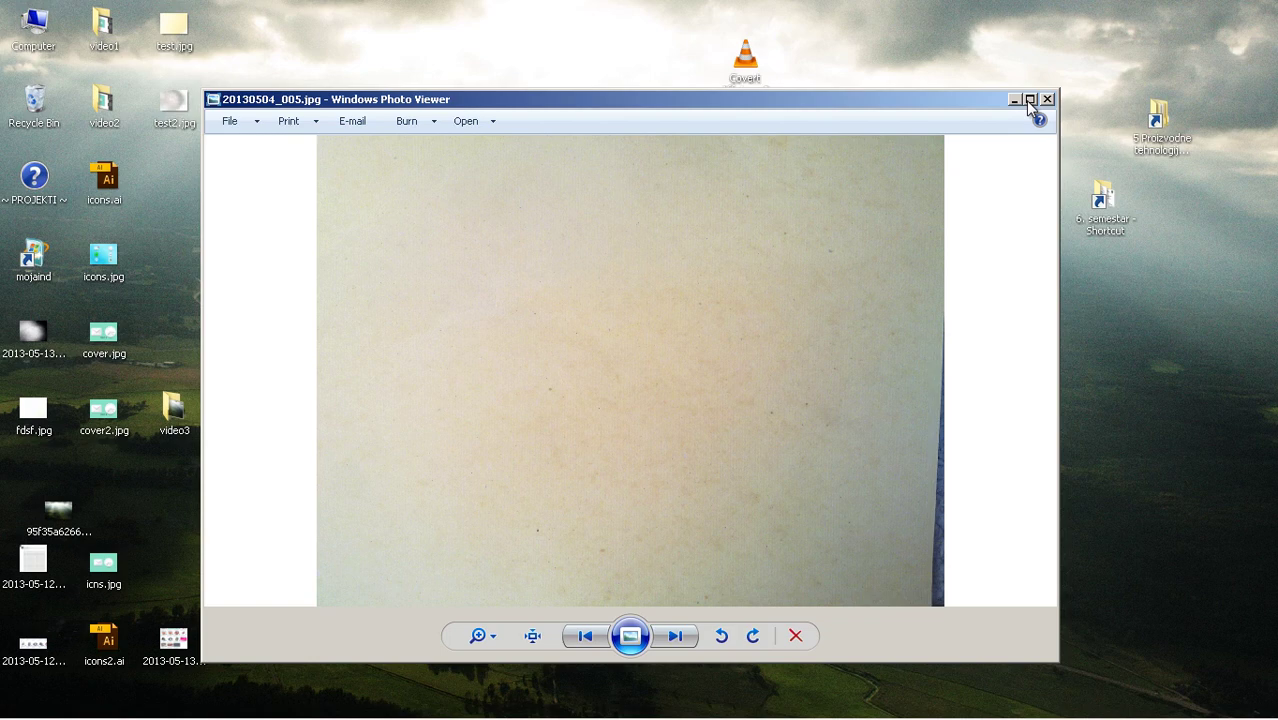
click(1047, 99)
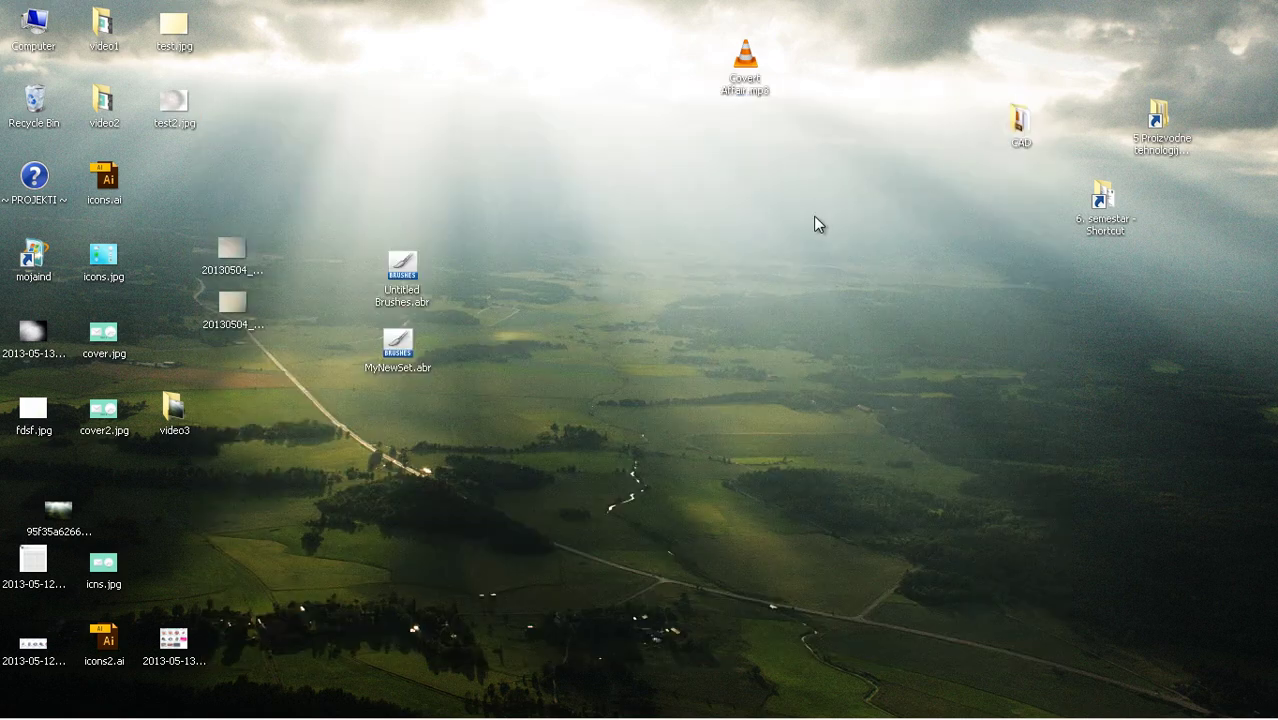
Switch to Photoshop and create a new blank document
mouse_move(298, 710)
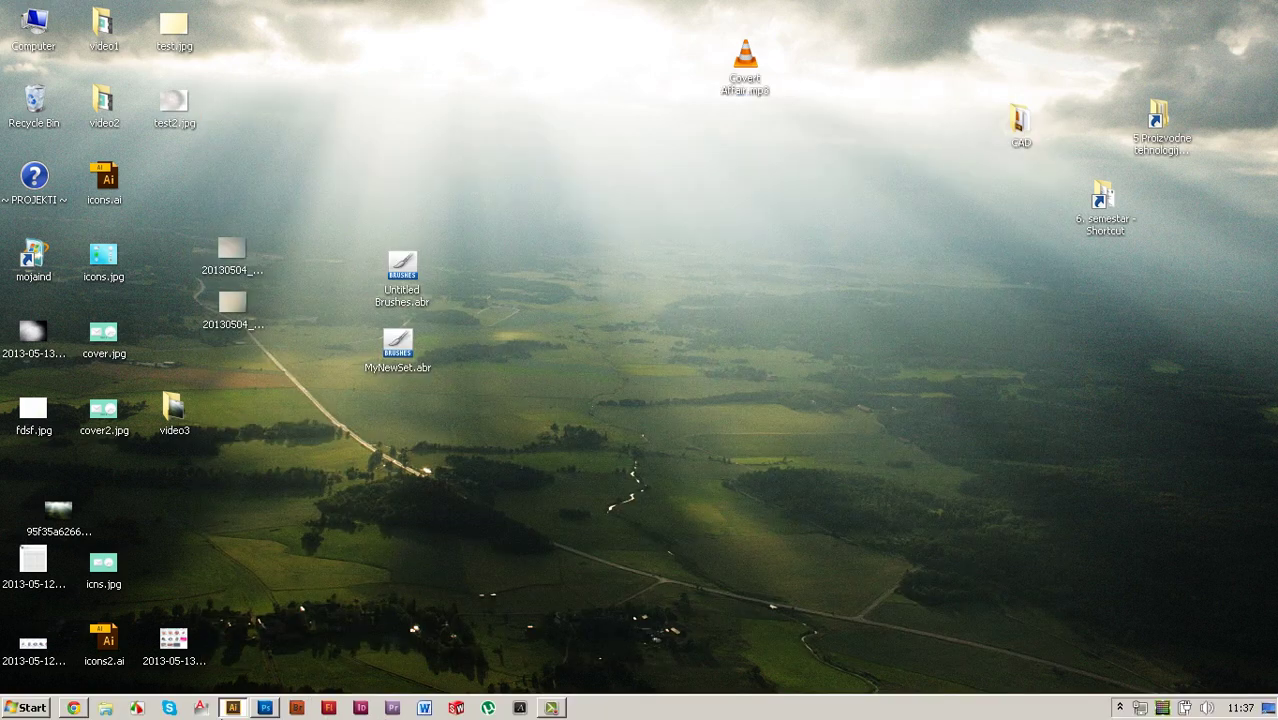
click(233, 708)
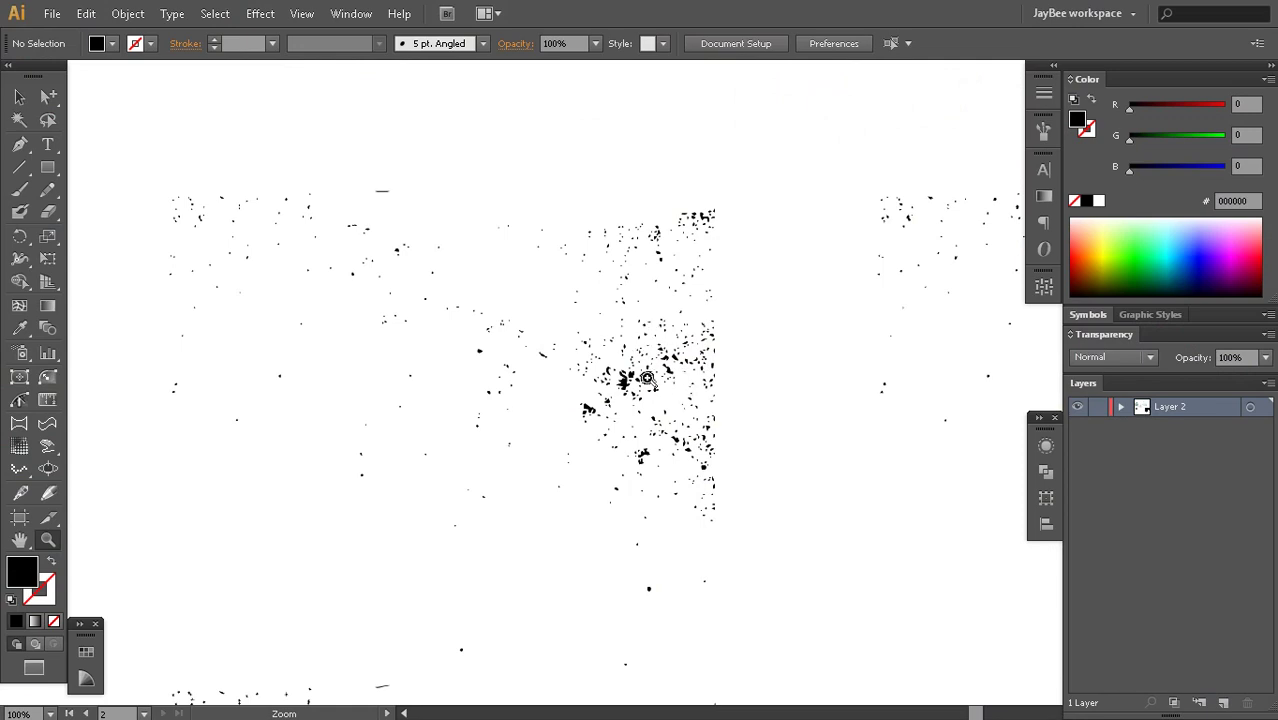
key(super)
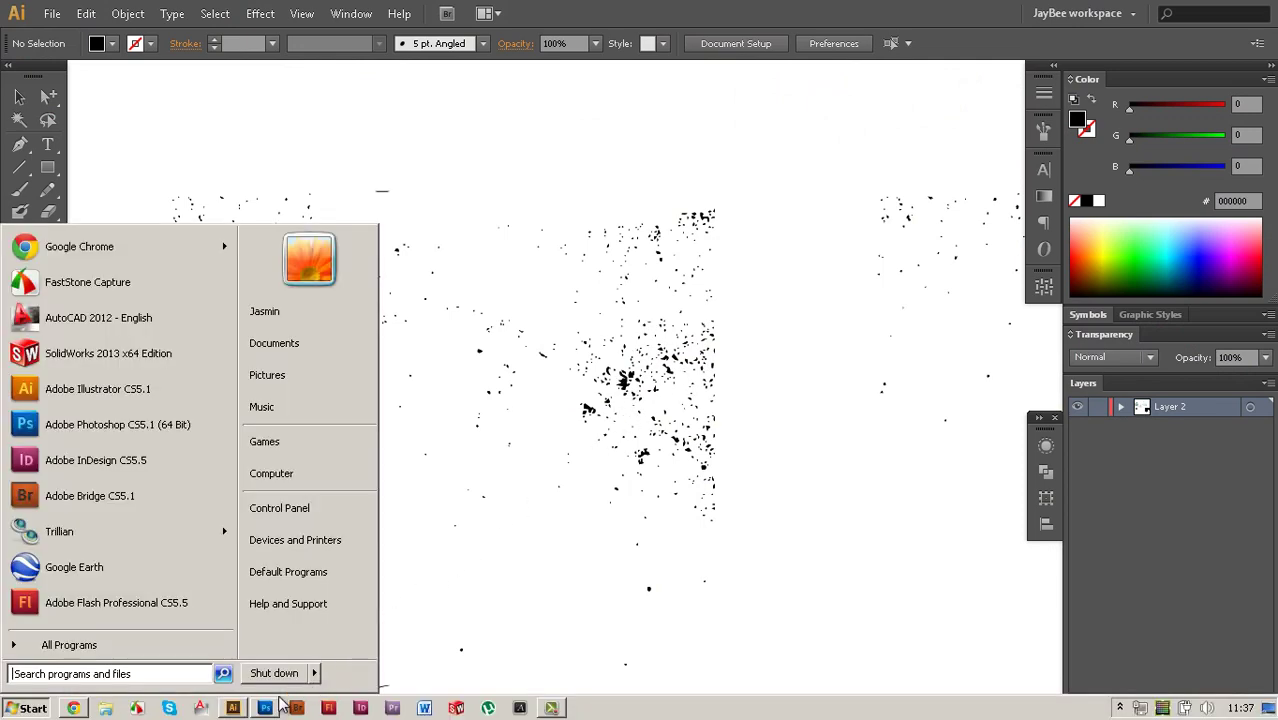
click(268, 707)
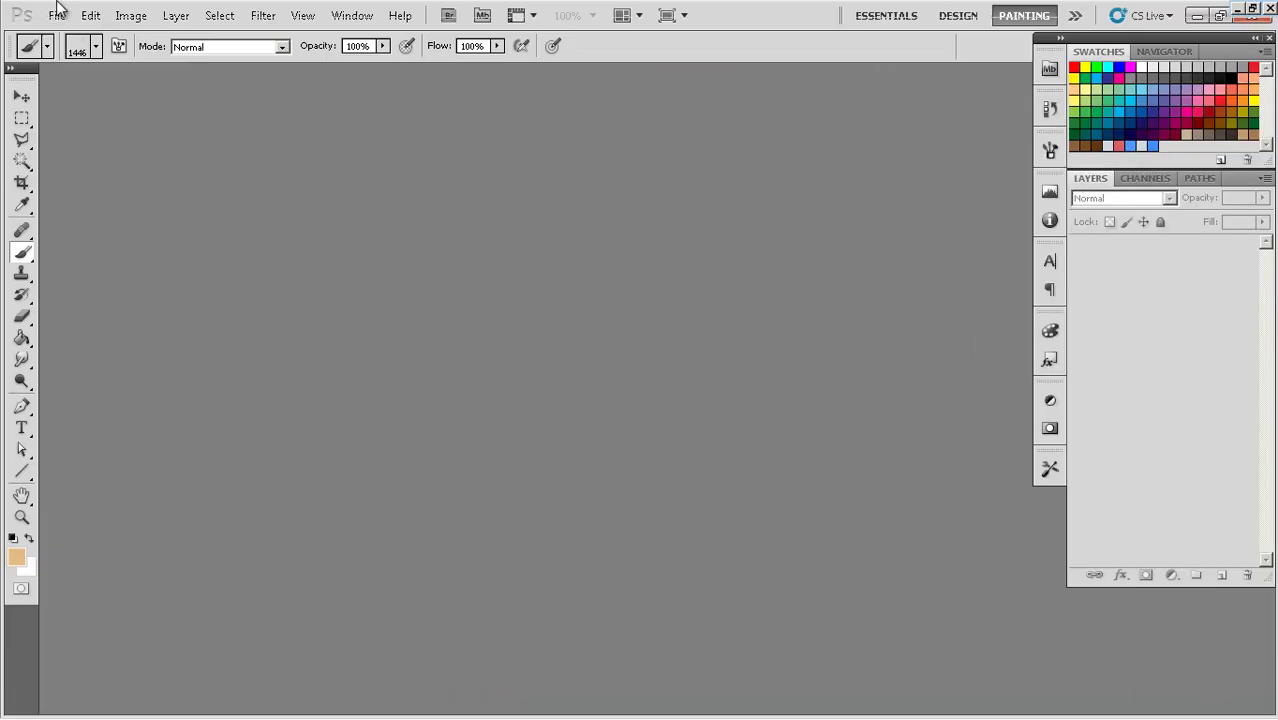
click(57, 15)
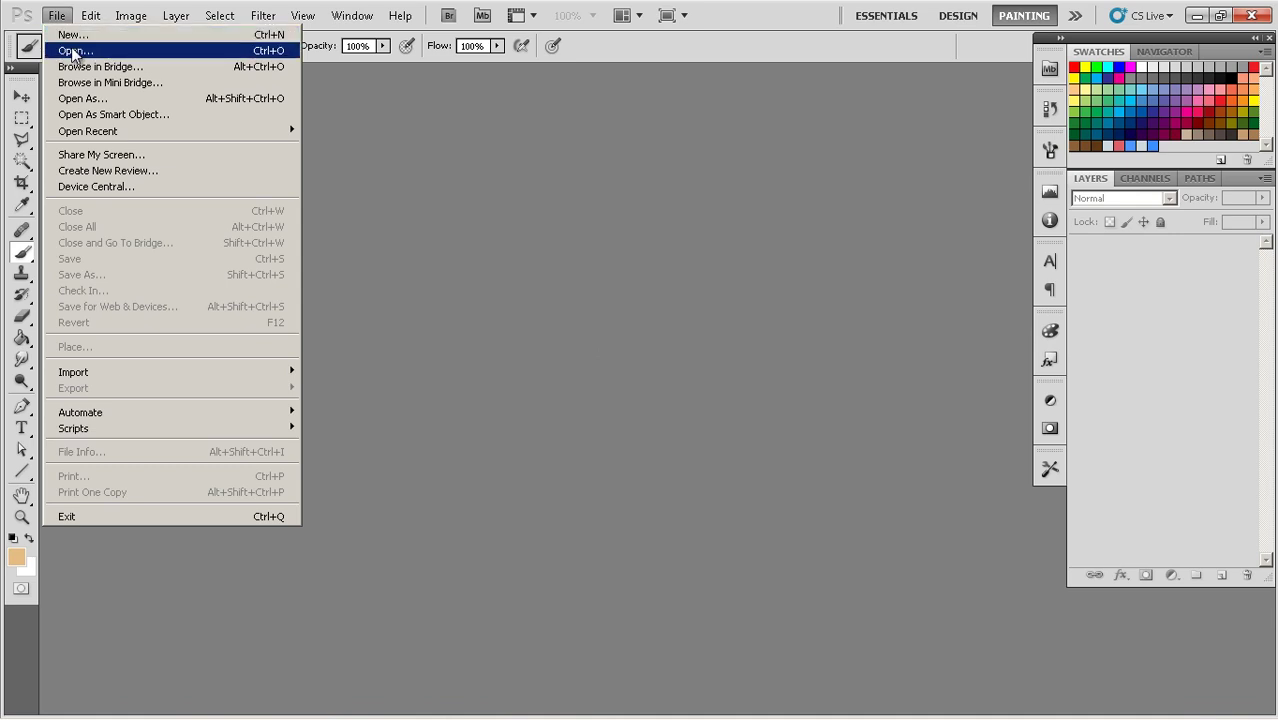
click(73, 34)
click(770, 182)
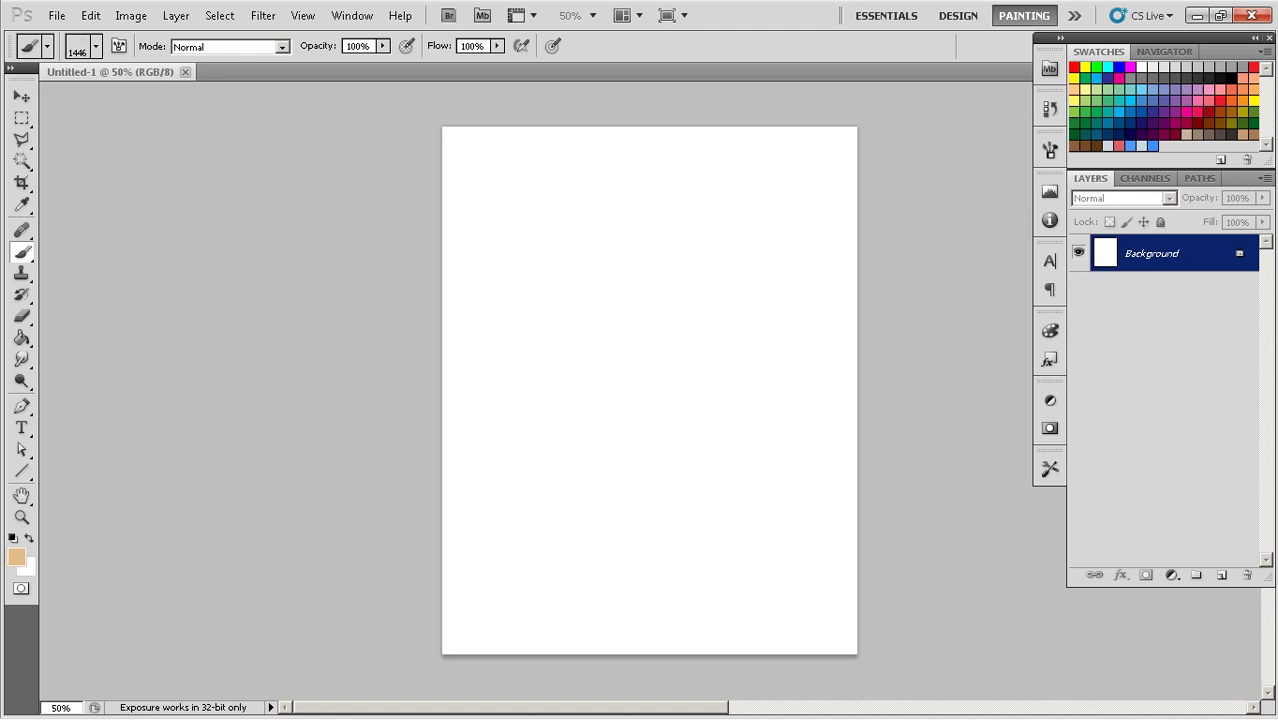
Look through the brush presets down to the end of the list, close the blank document and return to Illustrator
key(f)
right_click(554, 403)
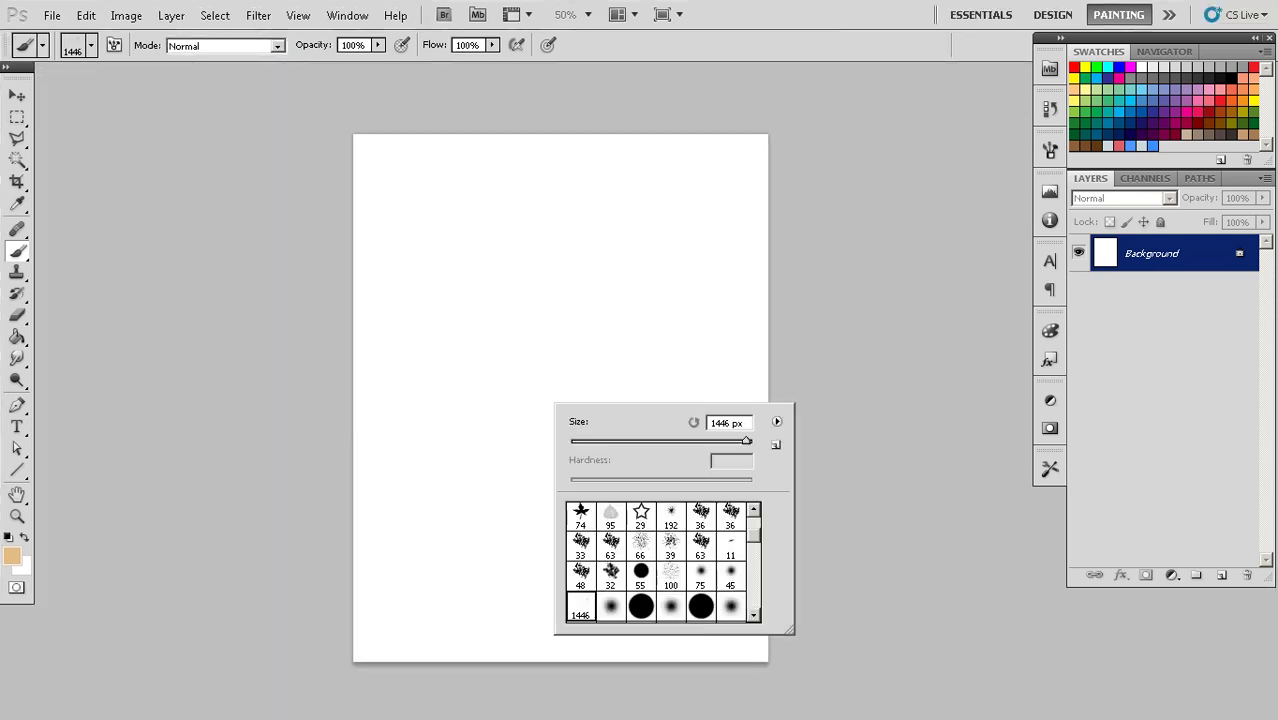
drag(753, 539, 752, 606)
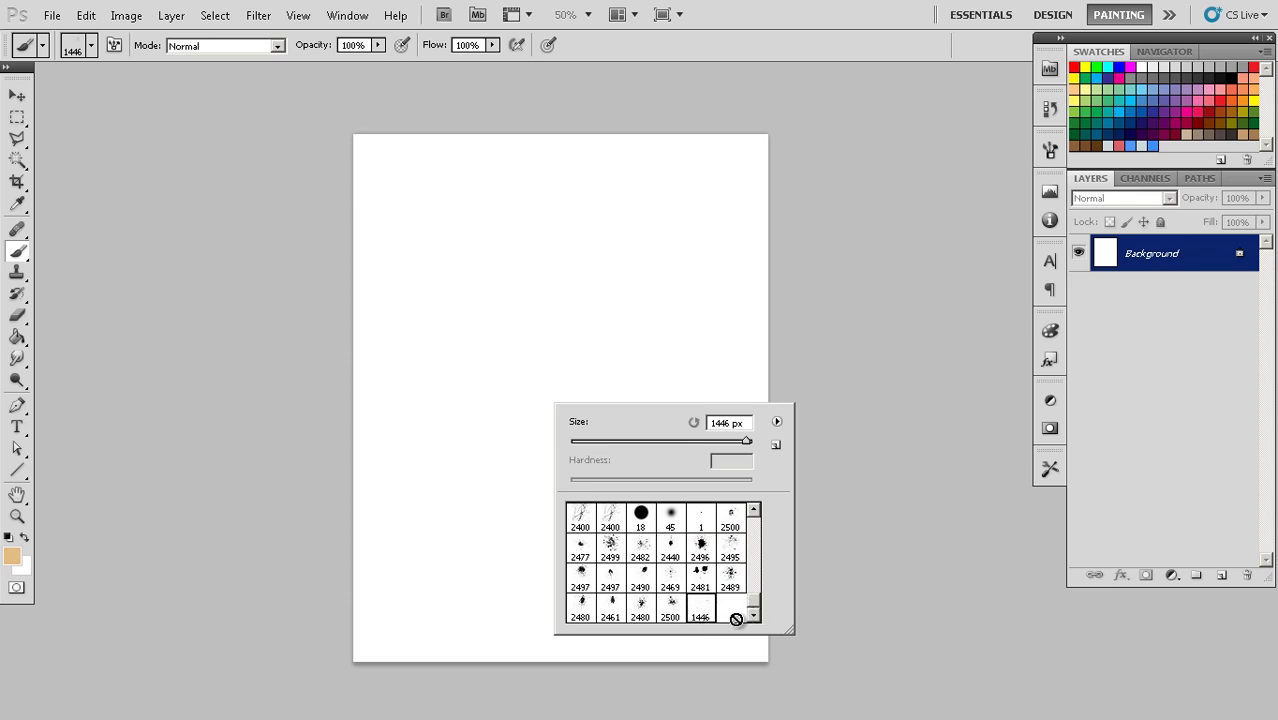
click(812, 47)
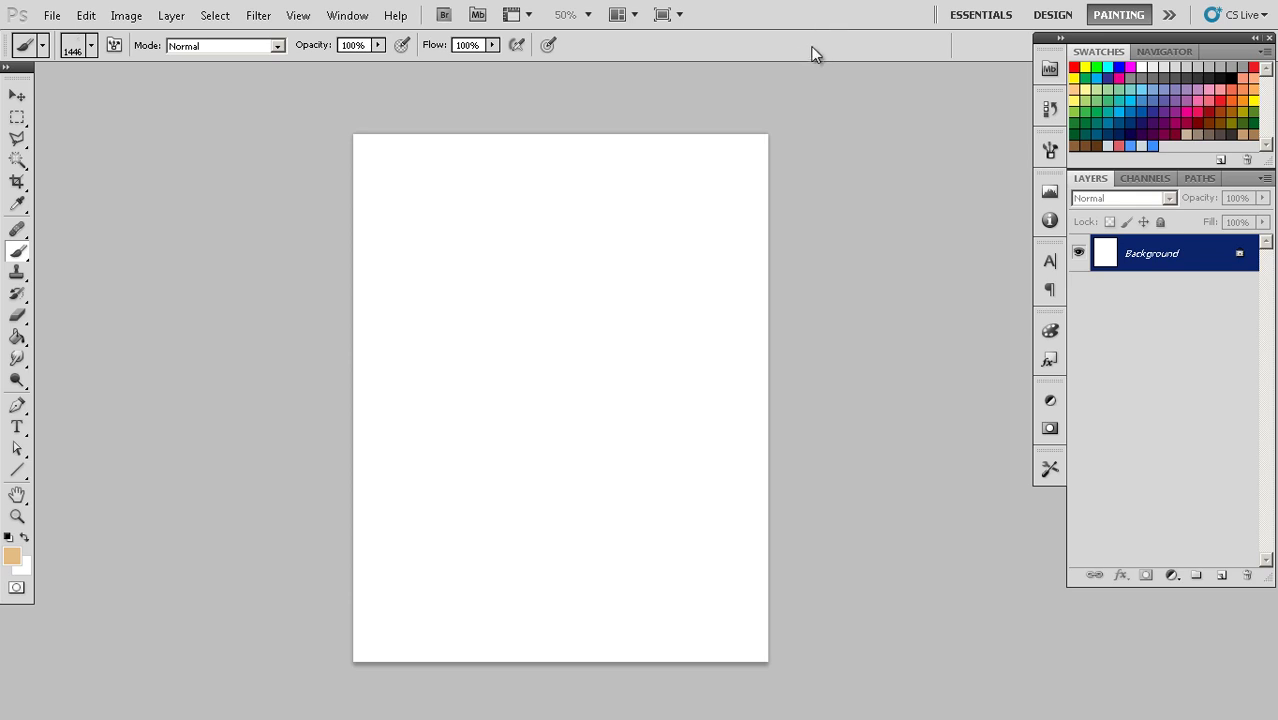
click(560, 390)
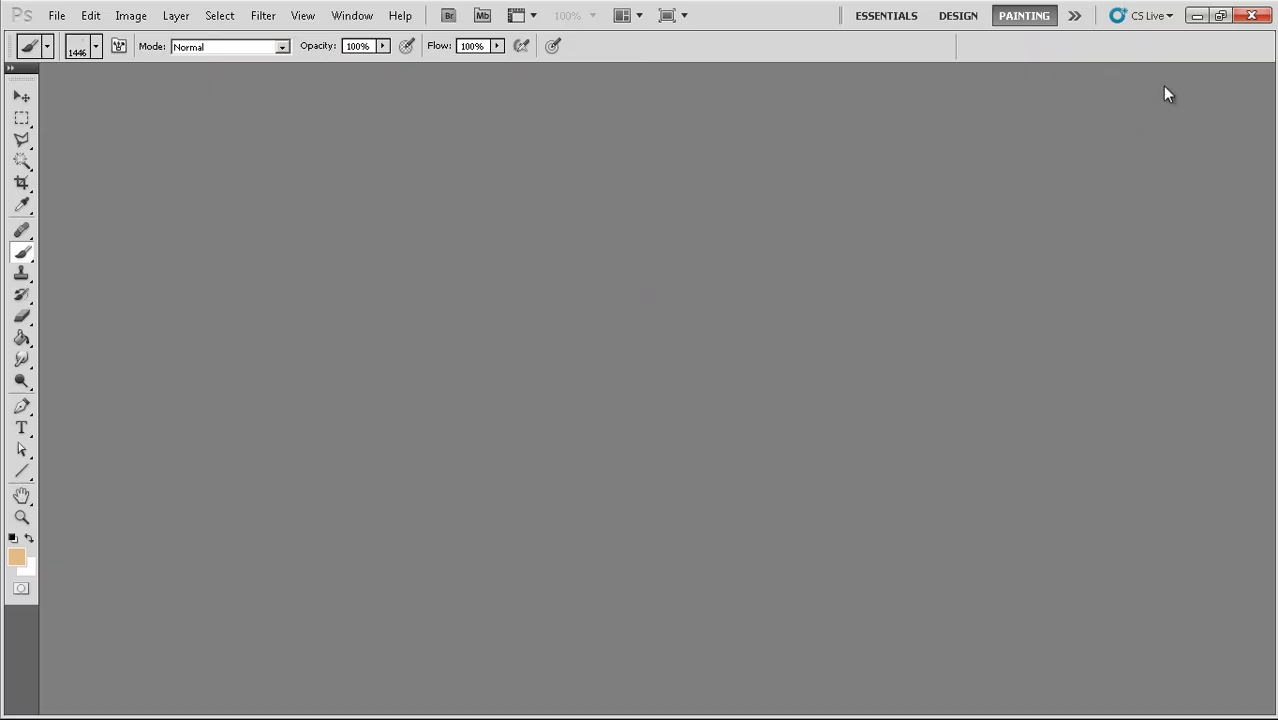
click(1197, 17)
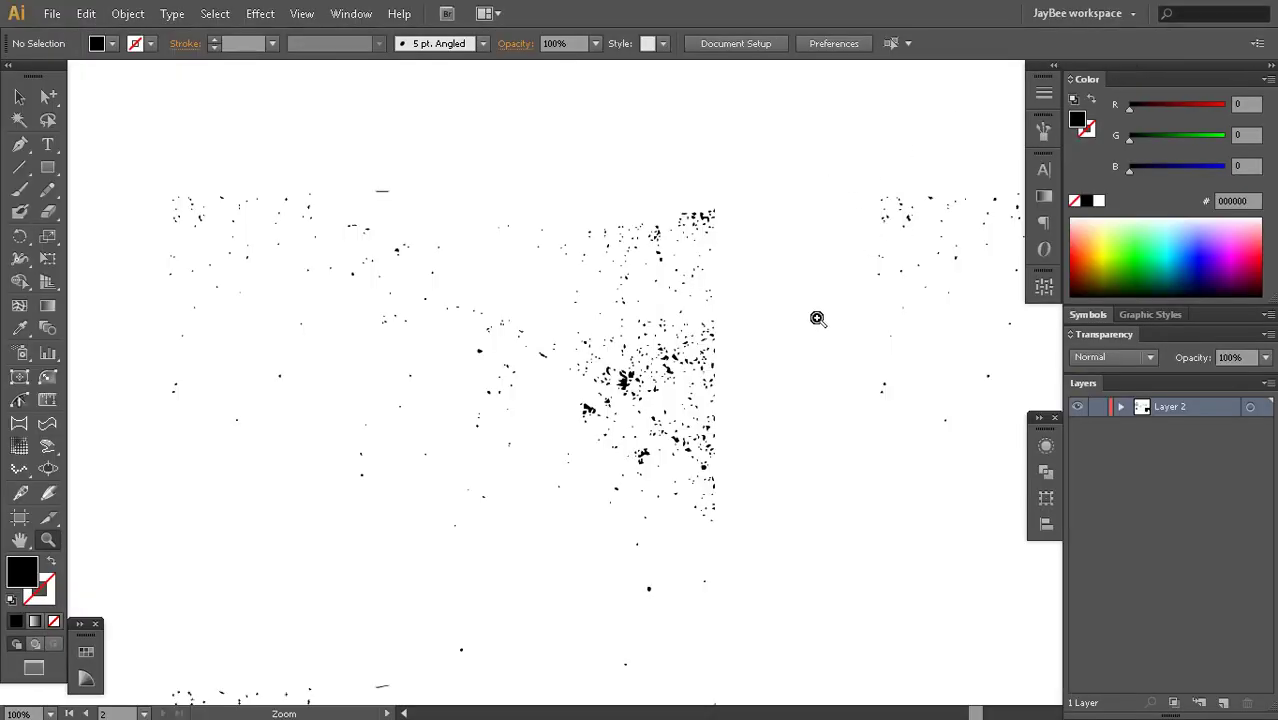
Examine the speckle shapes of the upper-left texture group up close, especially around its dense cluster
alt+click(647, 415)
drag(640, 408, 666, 453)
click(654, 400)
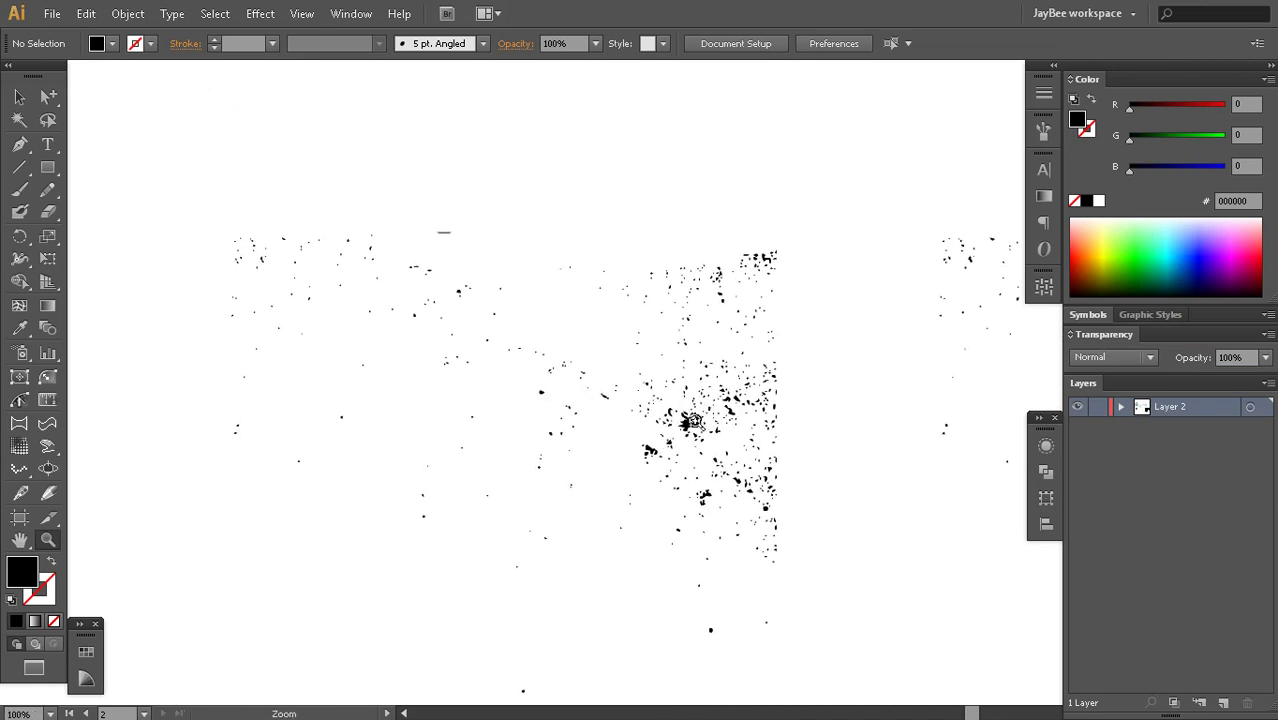
key(v)
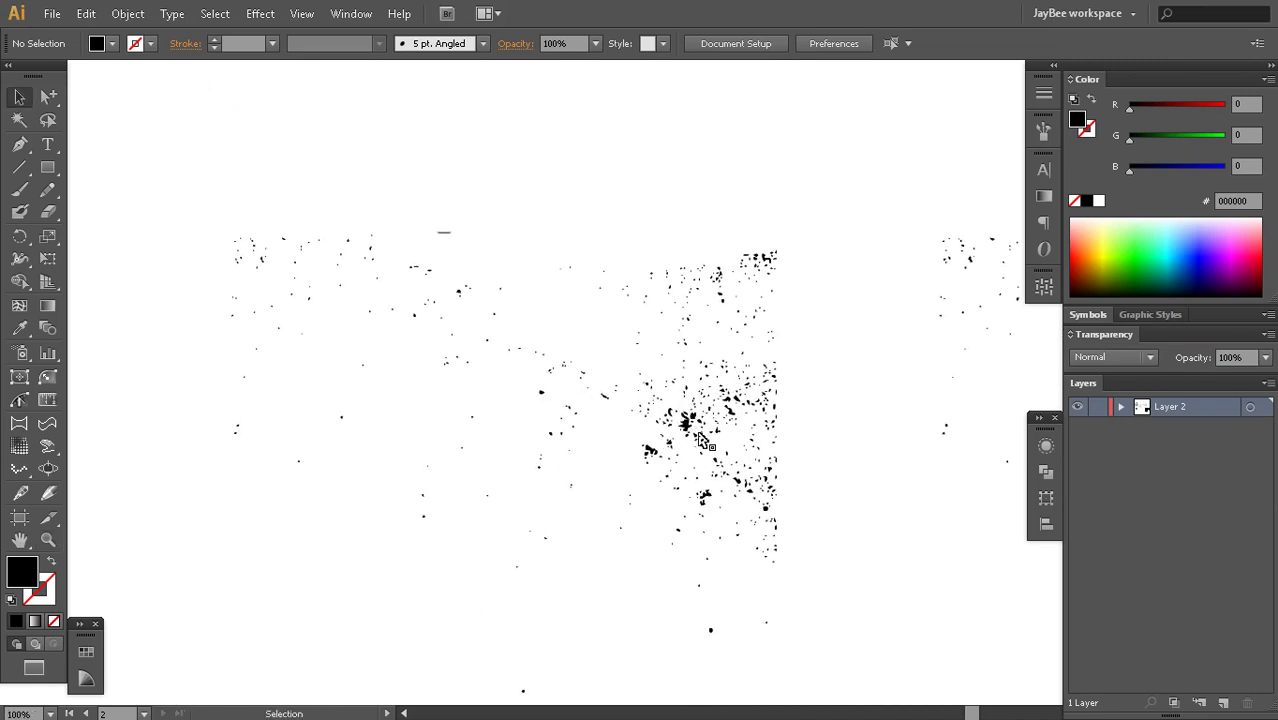
key(z)
click(660, 435)
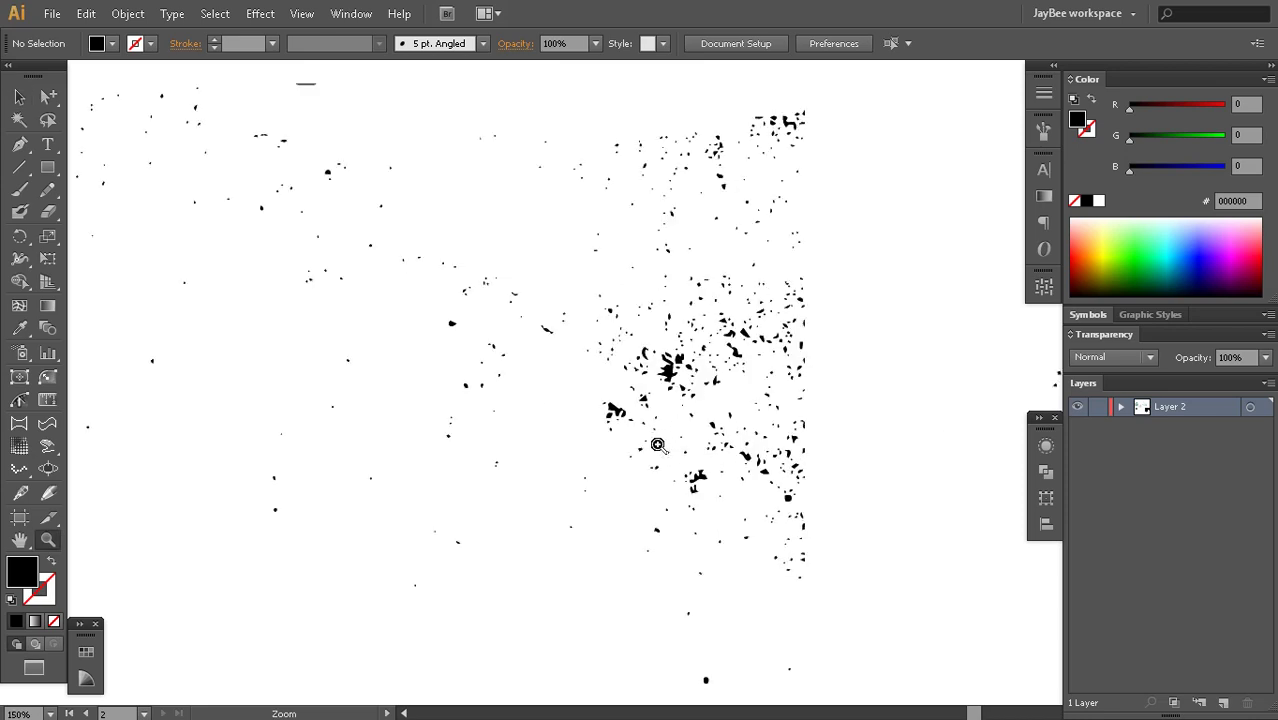
alt+click(685, 402)
drag(642, 371, 690, 427)
click(662, 409)
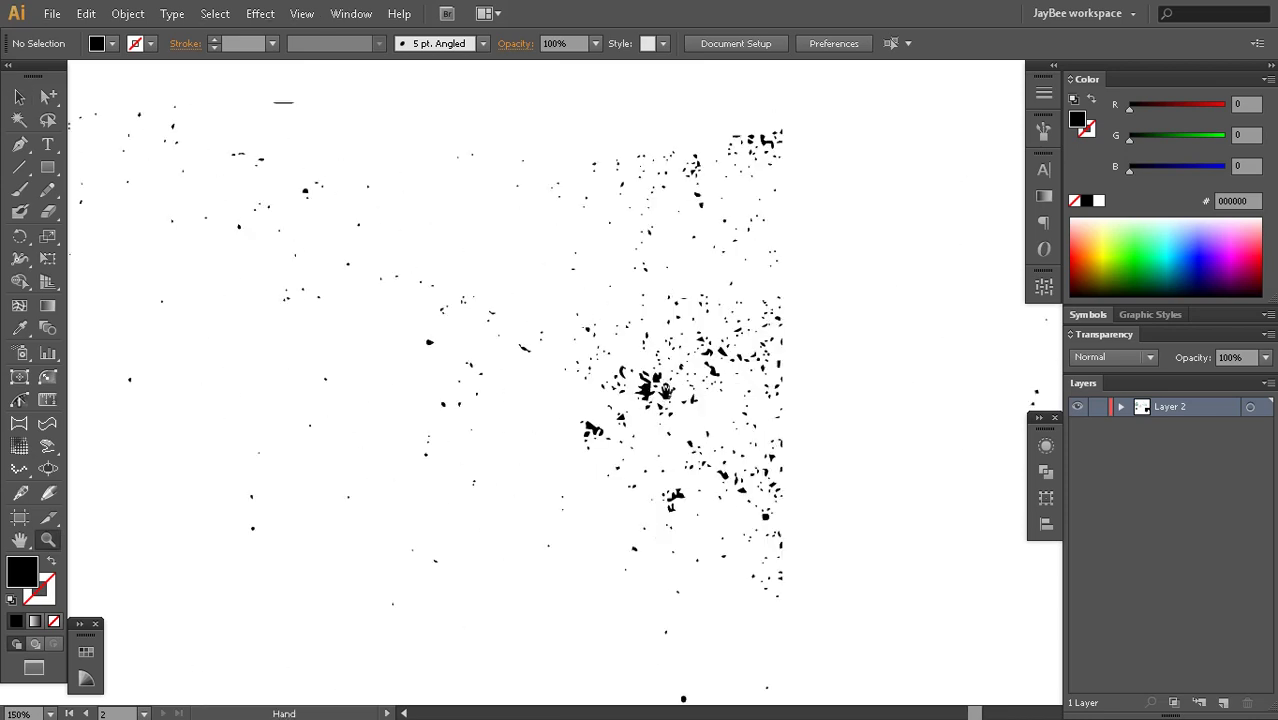
drag(651, 382, 661, 422)
click(657, 407)
click(659, 406)
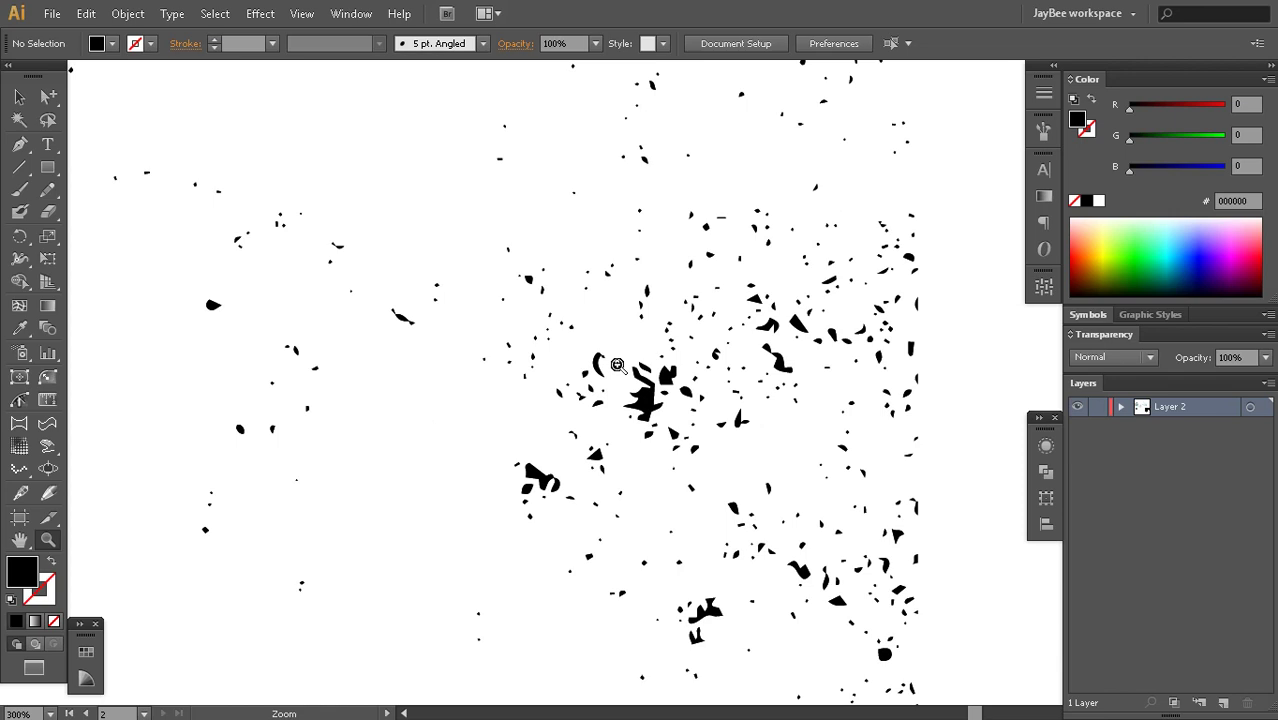
drag(636, 352, 658, 419)
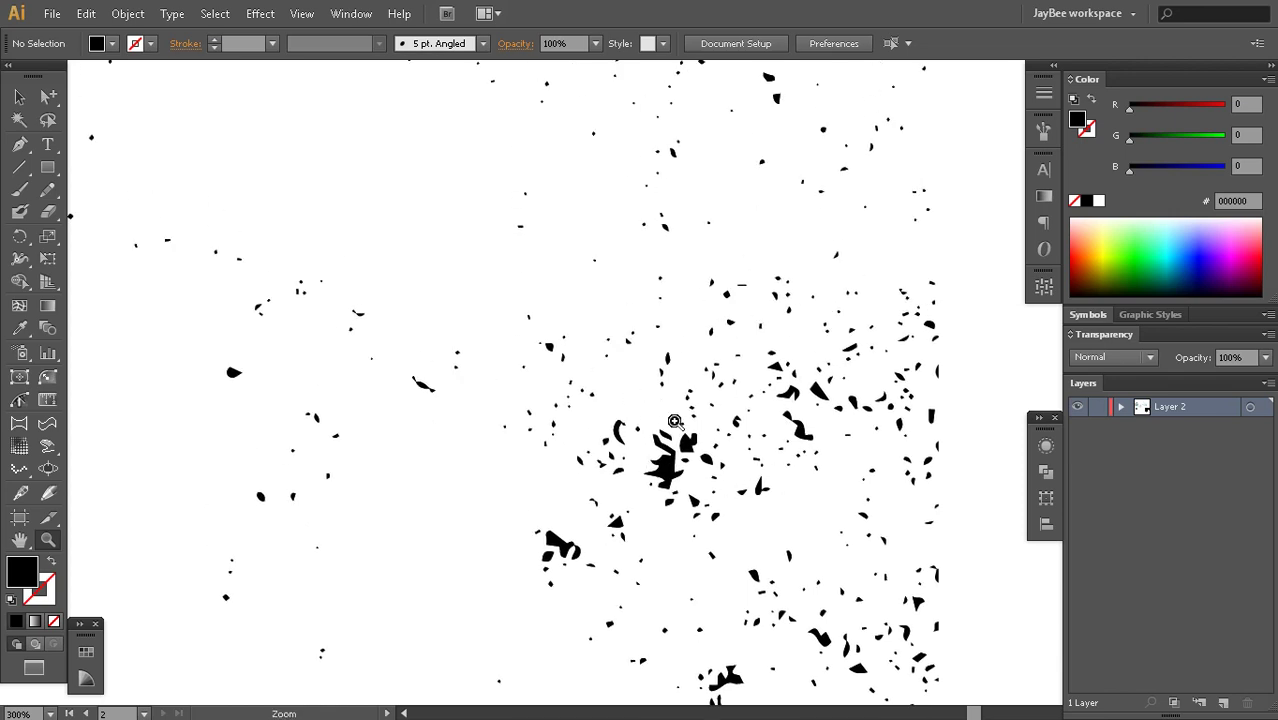
alt+click(684, 433)
alt+click(684, 433)
drag(657, 381, 662, 426)
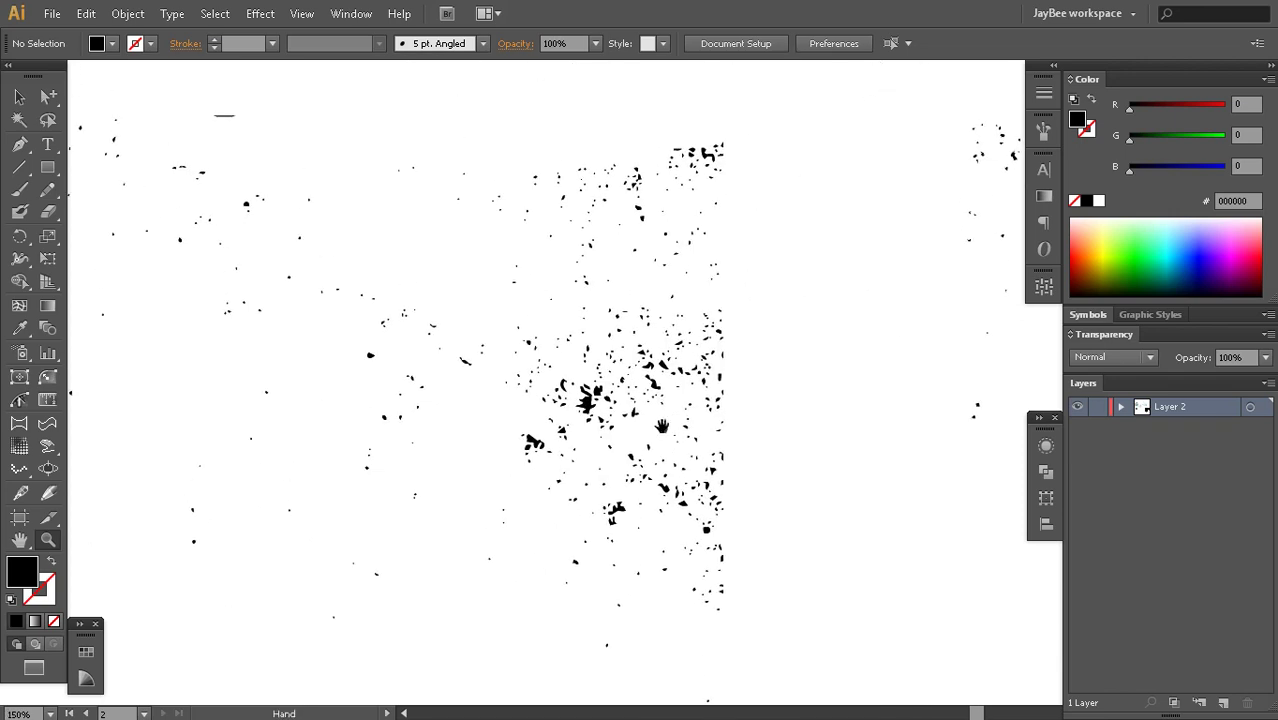
Compare the lower texture variant with the upper-right one, and inspect the edges of the upper-right variant's speckles up close
drag(656, 601, 682, 419)
drag(652, 530, 682, 404)
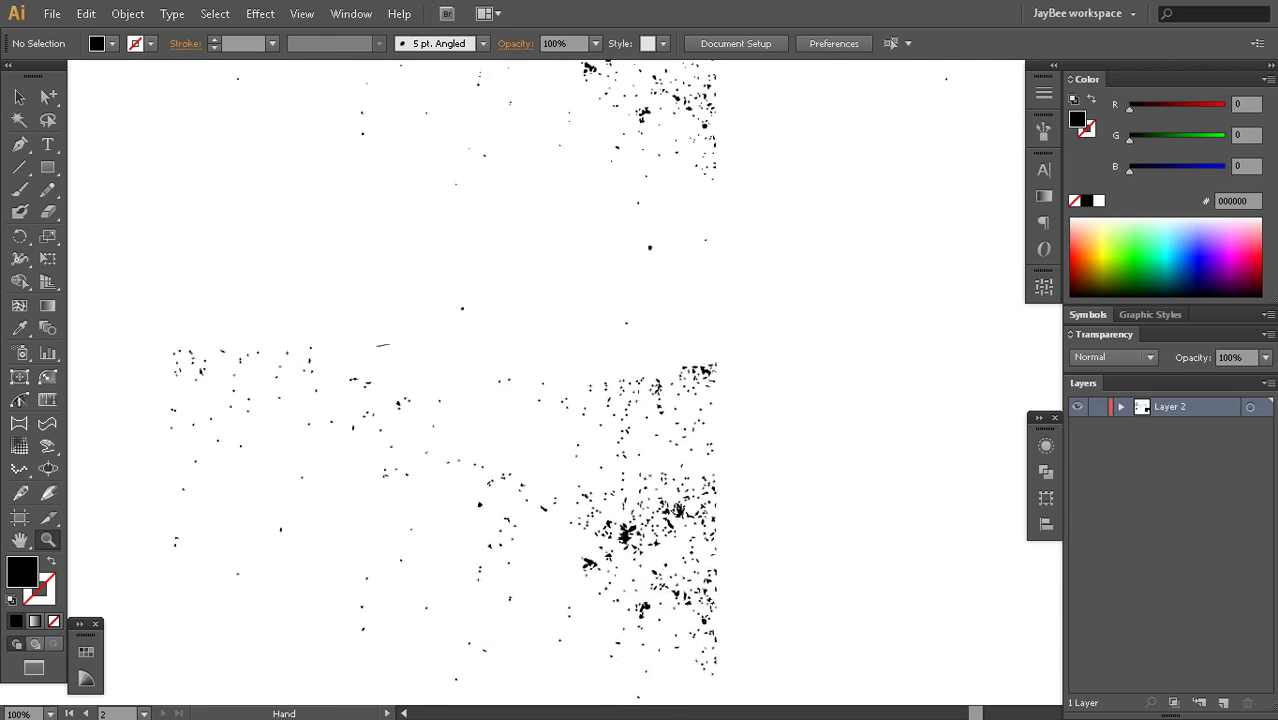
drag(895, 327, 568, 590)
drag(744, 470, 619, 456)
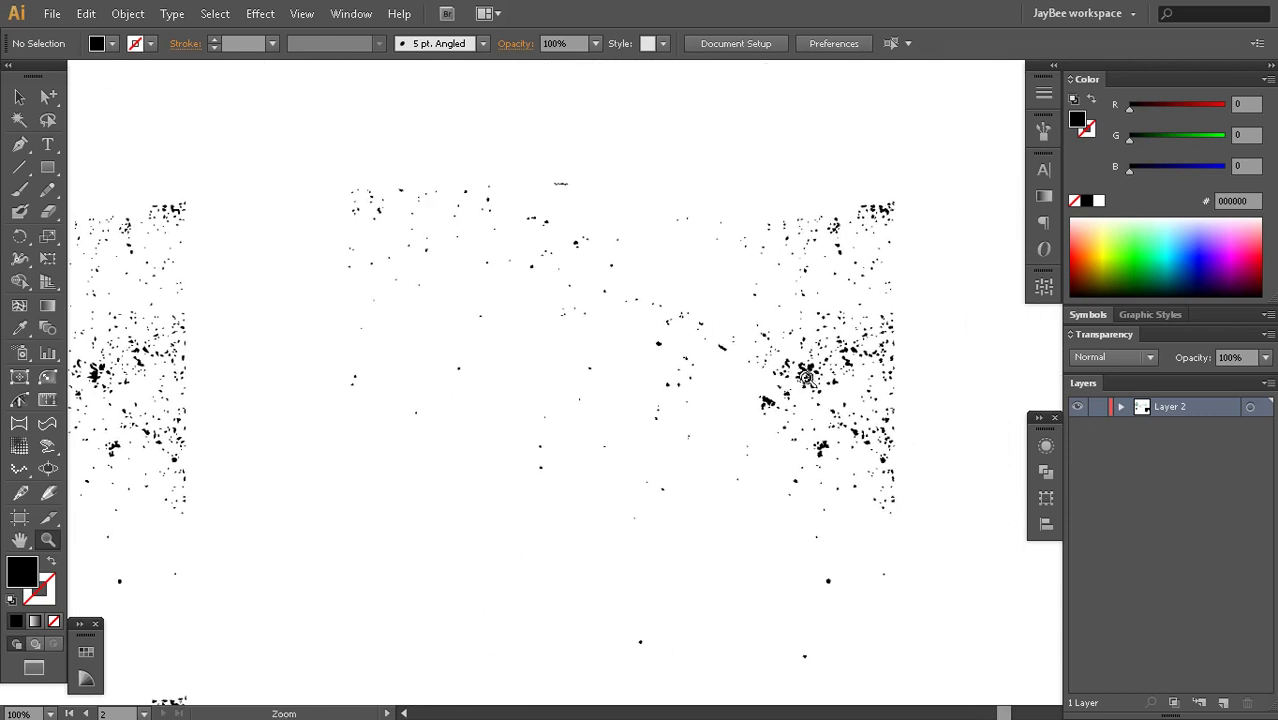
drag(766, 344, 830, 418)
alt+click(675, 376)
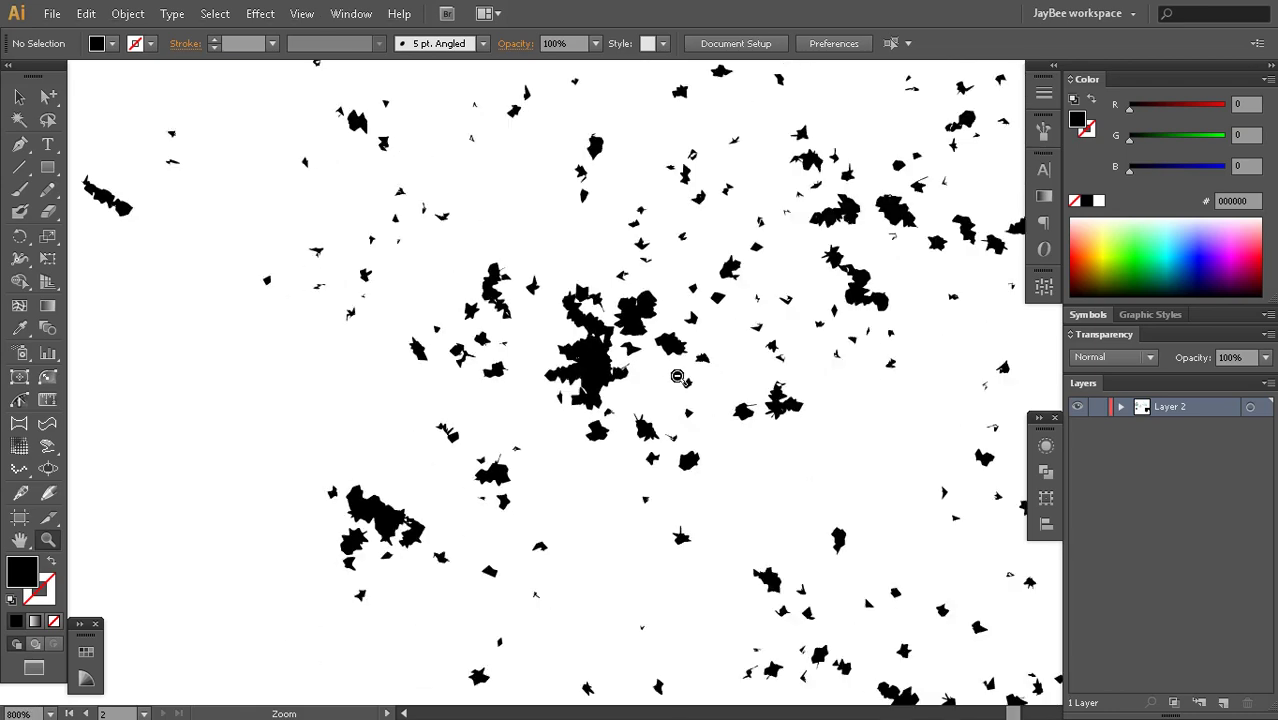
alt+click(606, 389)
alt+click(608, 391)
alt+click(613, 397)
alt+click(617, 403)
alt+click(623, 410)
alt+click(630, 418)
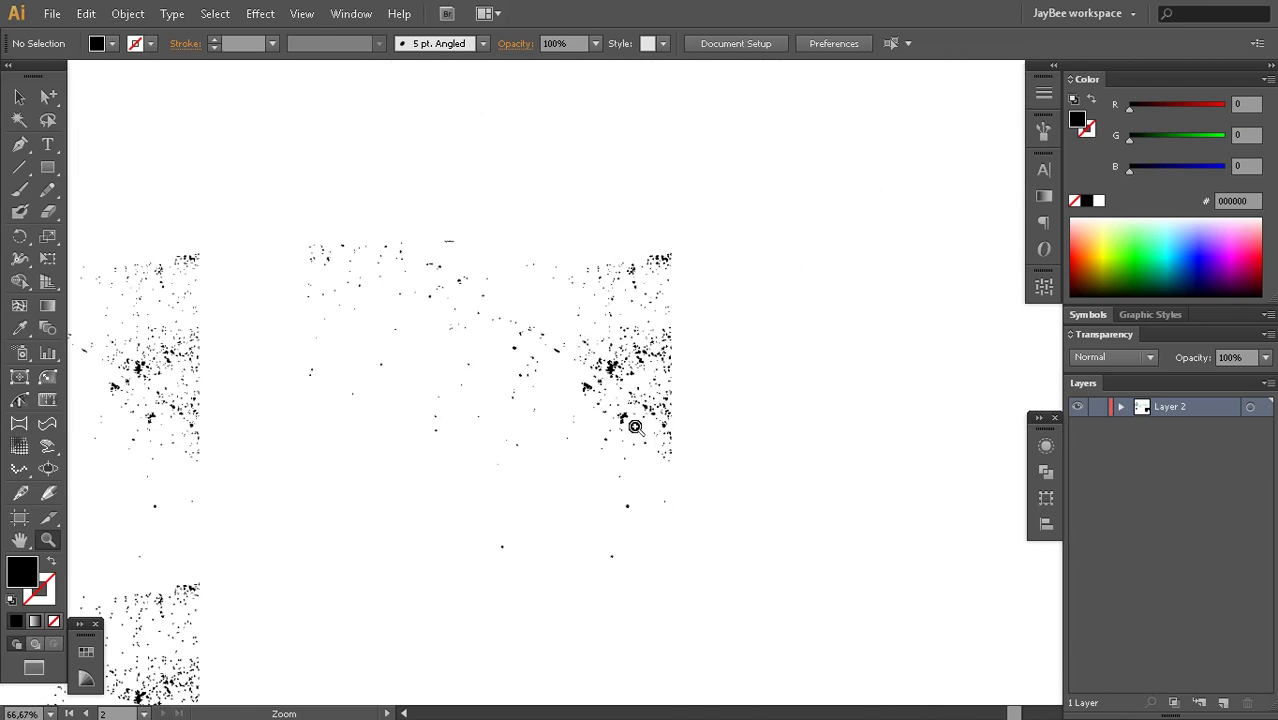
Duplicate the upper-left speckle group into the empty area beneath the upper-right group
alt+click(555, 498)
drag(605, 457, 682, 360)
key(v)
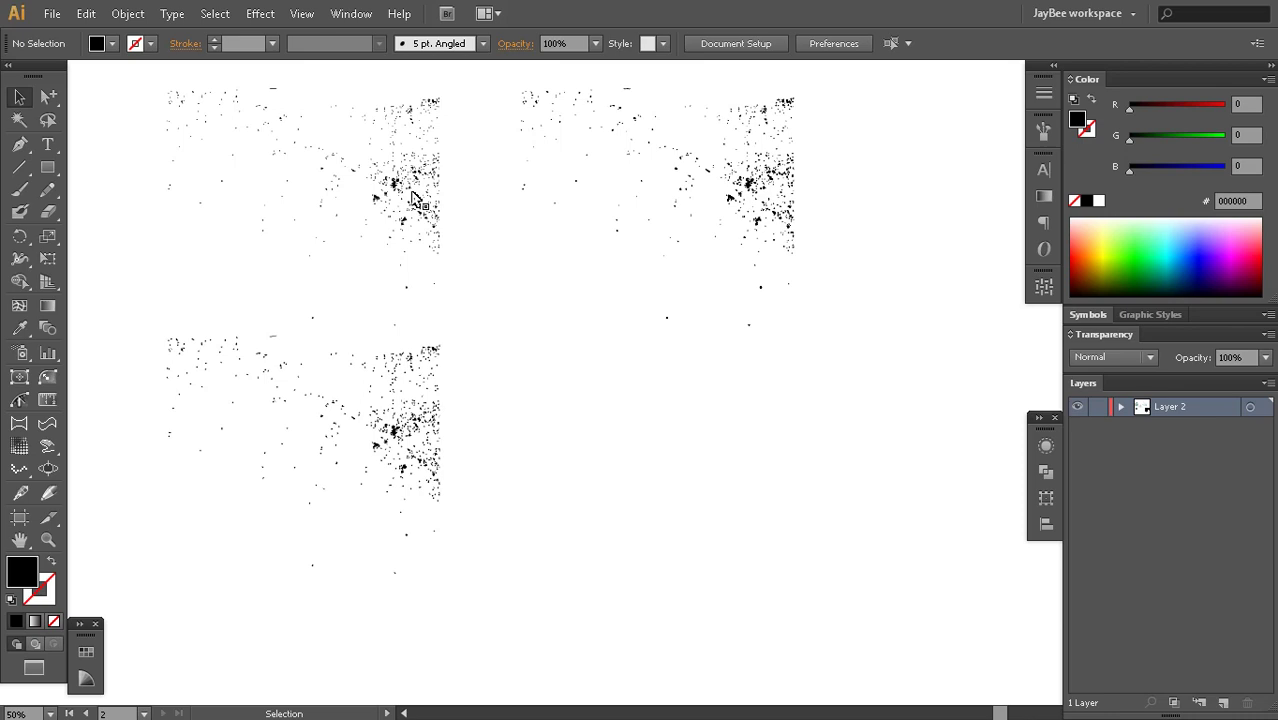
drag(394, 183, 766, 508)
drag(770, 512, 753, 481)
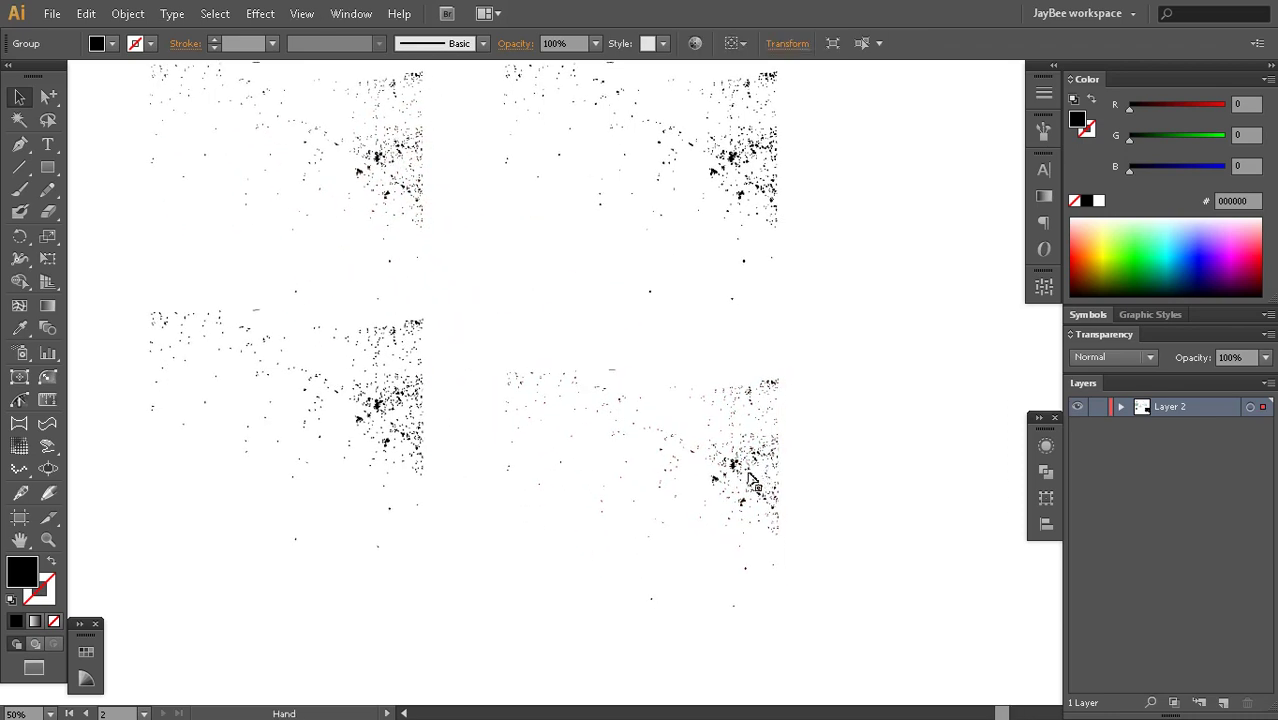
Open the Roughen effect for the duplicated speckle group and turn on its preview
ctrl+click(716, 459)
click(713, 460)
click(597, 378)
drag(479, 250, 740, 428)
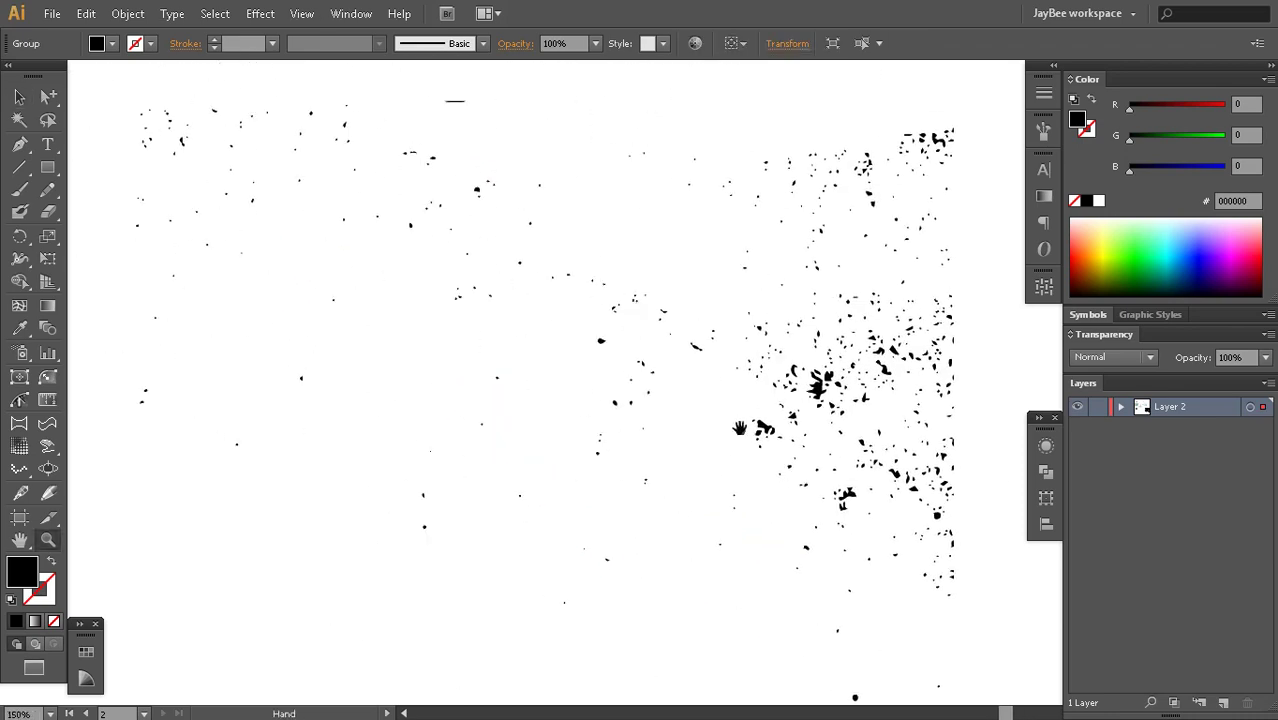
click(260, 14)
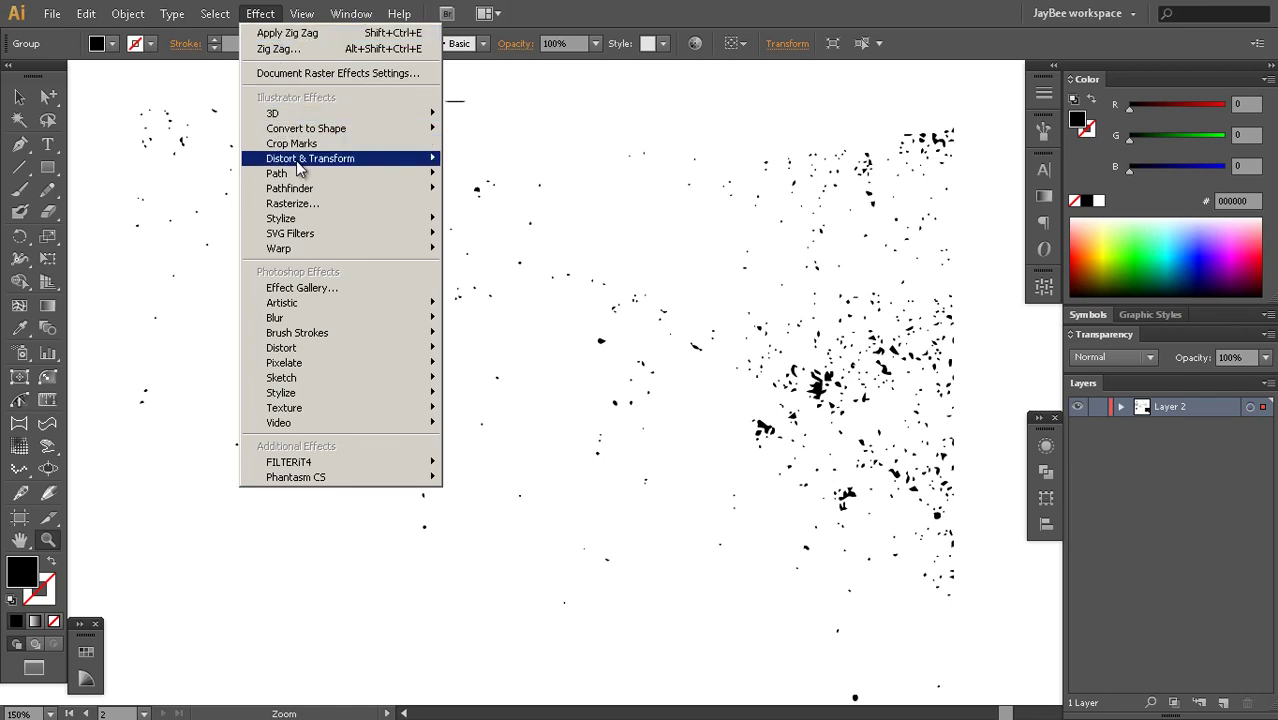
mouse_move(297, 165)
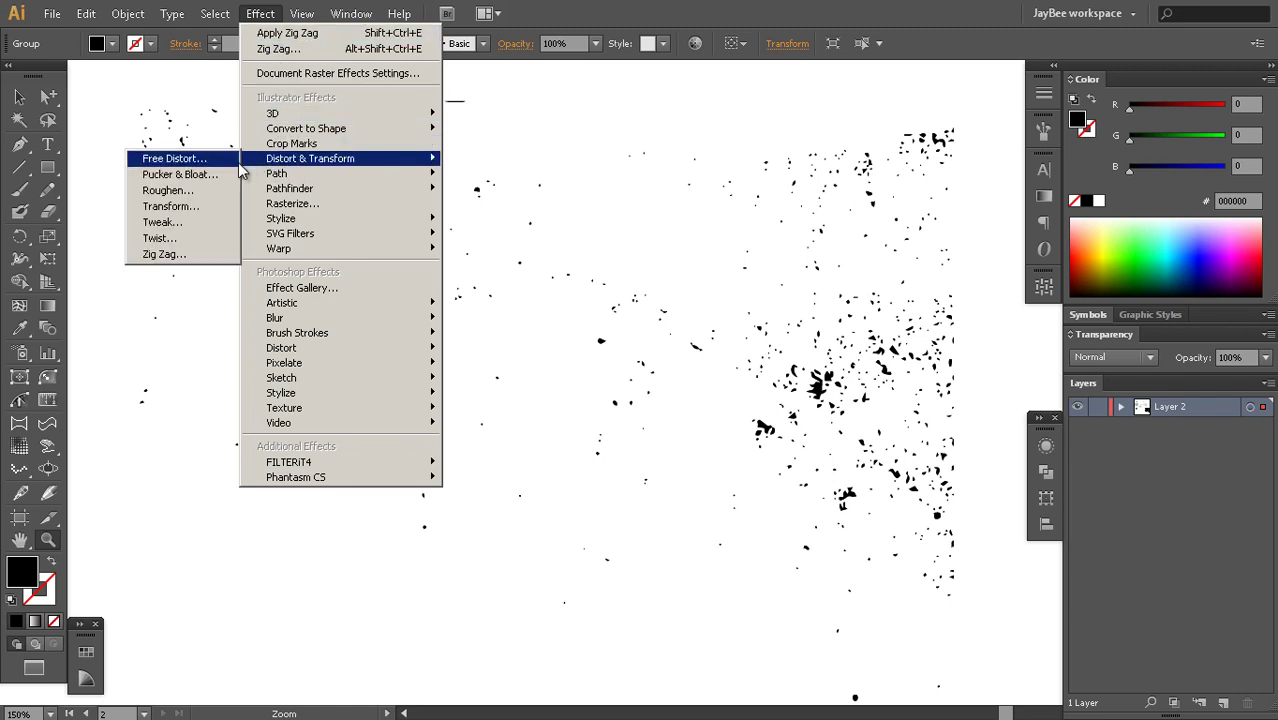
click(165, 190)
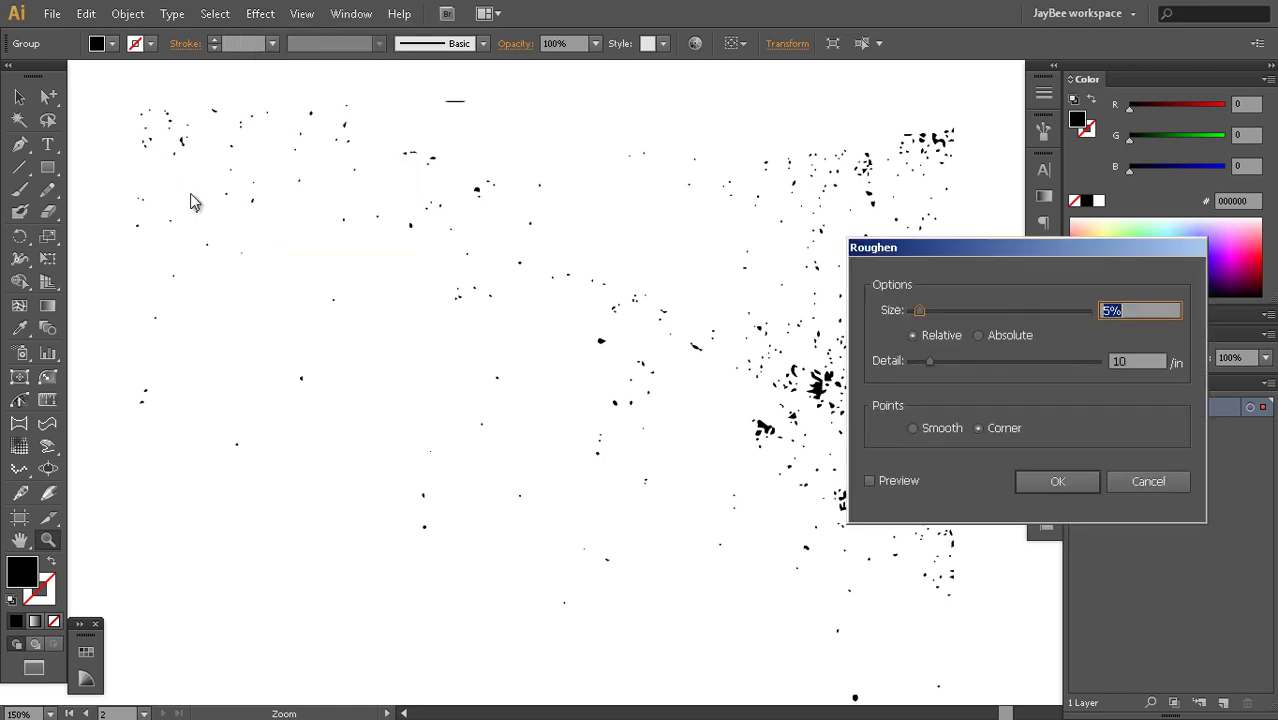
drag(975, 248, 1040, 241)
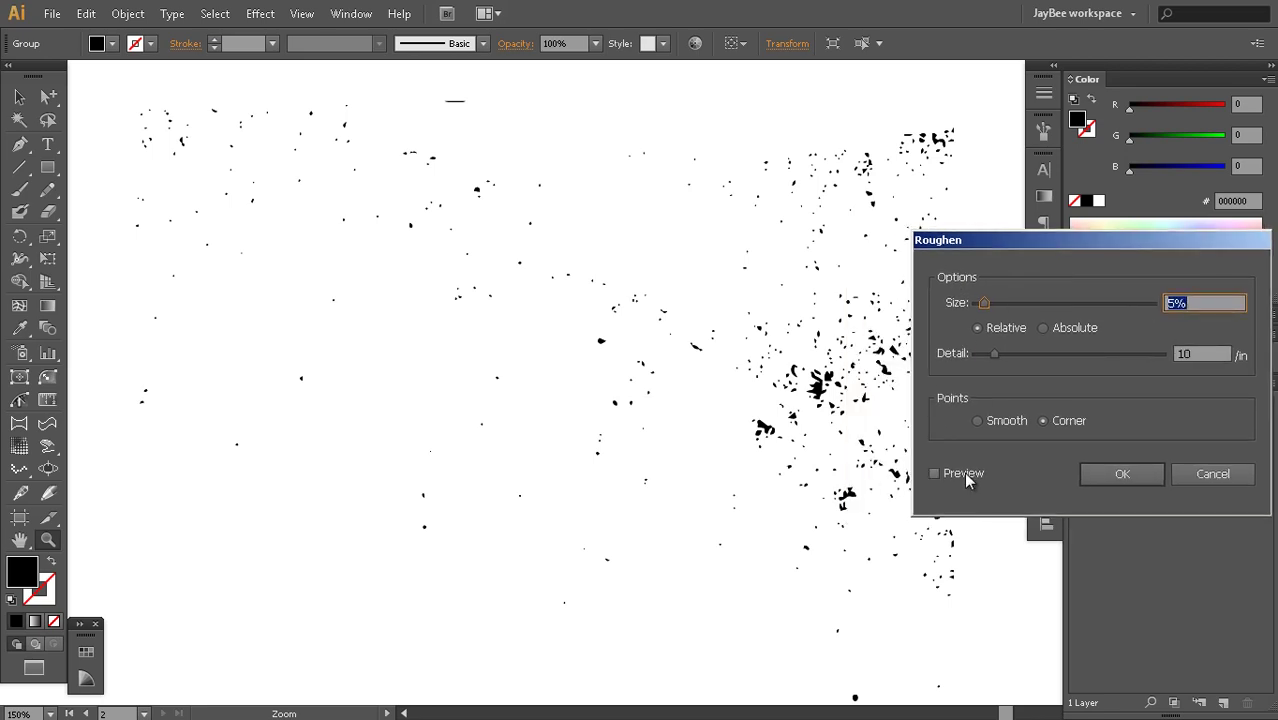
click(963, 472)
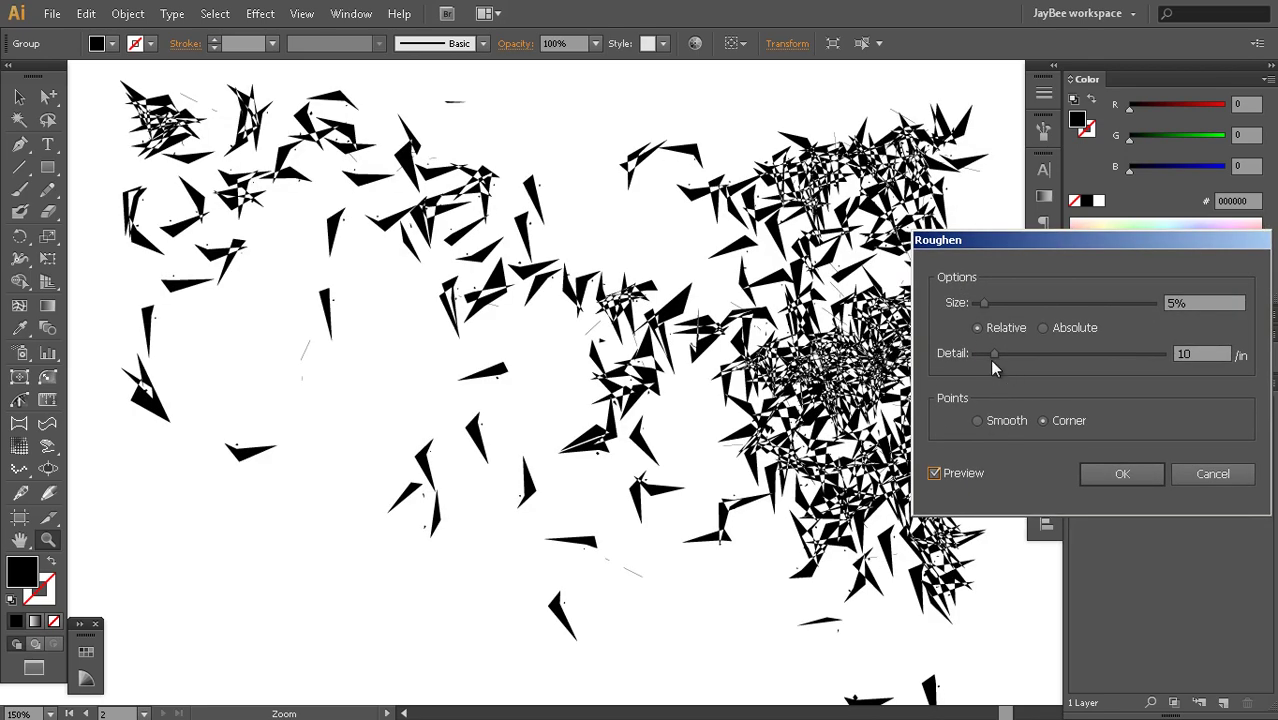
Lower the relative Roughen size to 0% and the detail to 0 per inch
drag(996, 354, 978, 357)
drag(985, 303, 978, 303)
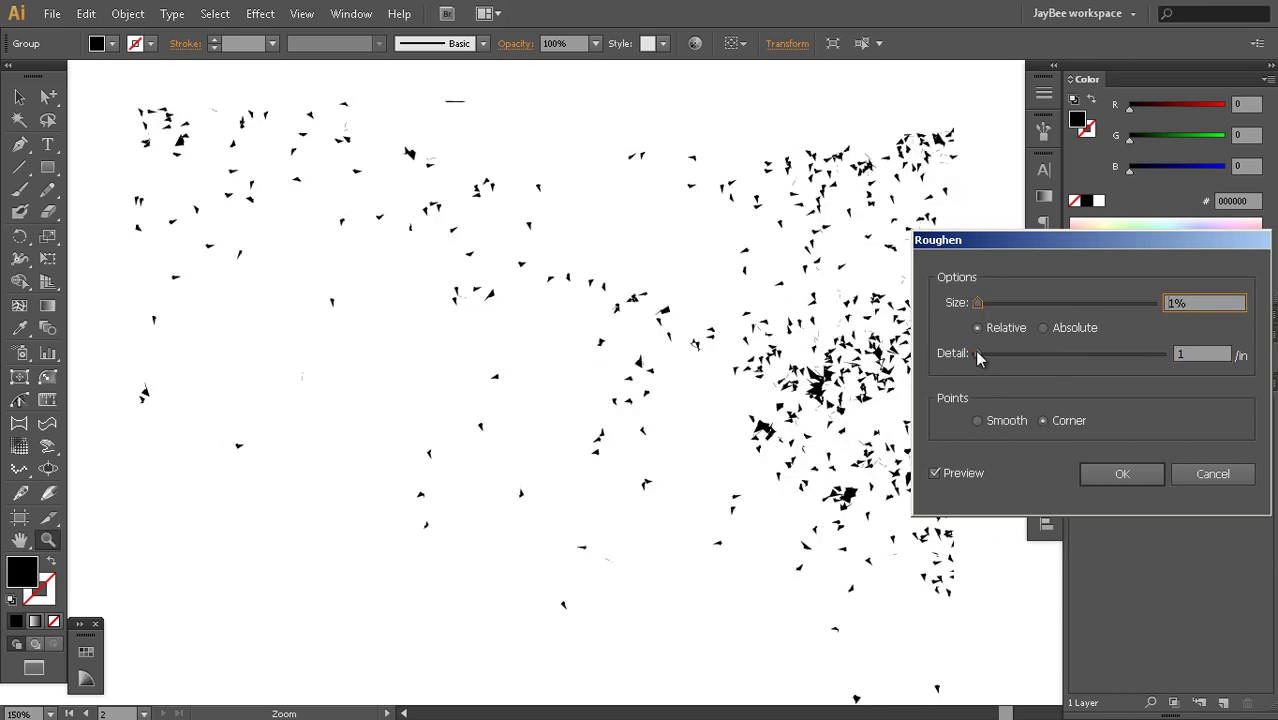
click(976, 353)
drag(977, 304, 973, 305)
Switch the Roughen size to absolute, set it to 1 px with a detail of 2 per inch, and apply the effect
click(1042, 328)
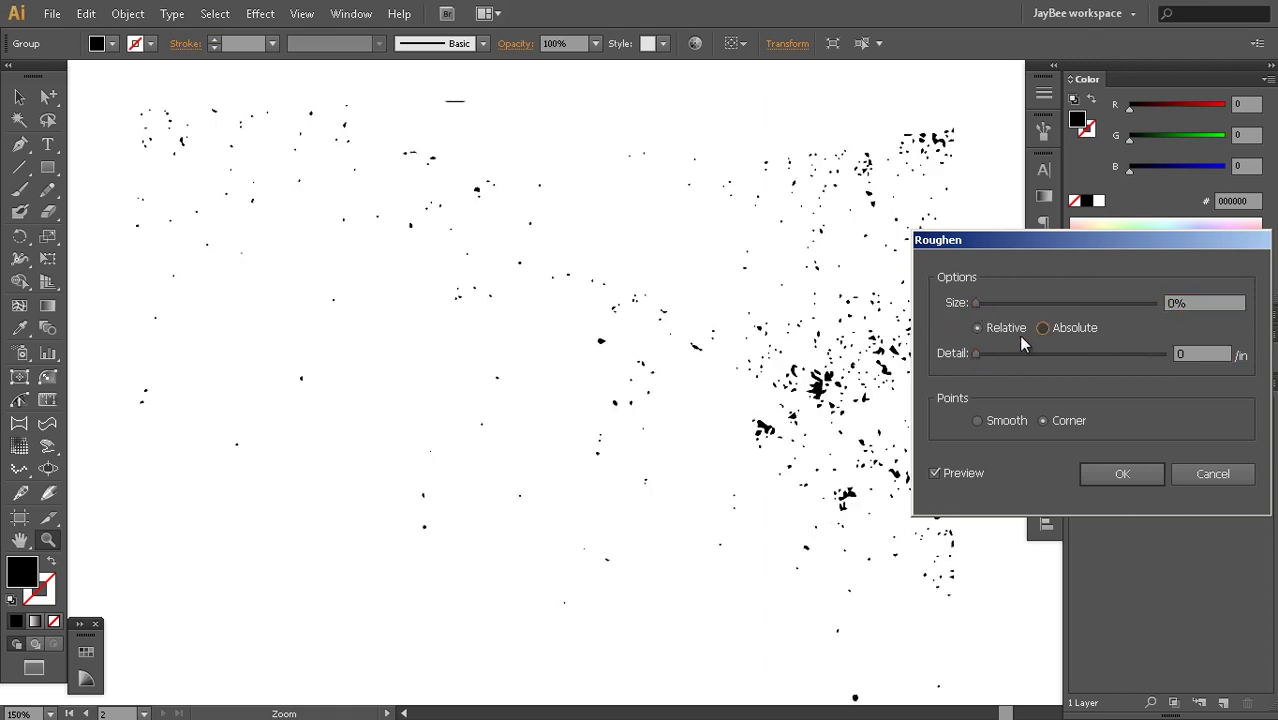
drag(976, 354, 981, 354)
drag(975, 304, 978, 304)
drag(982, 358, 976, 348)
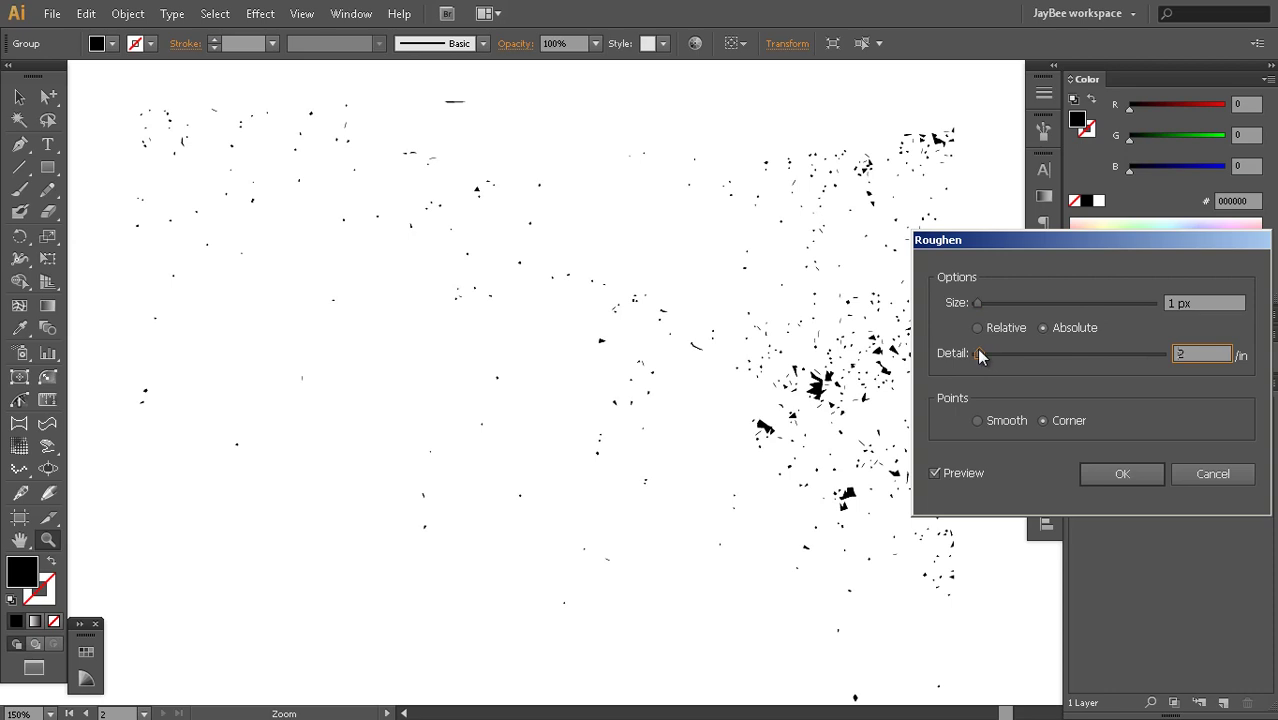
click(1108, 473)
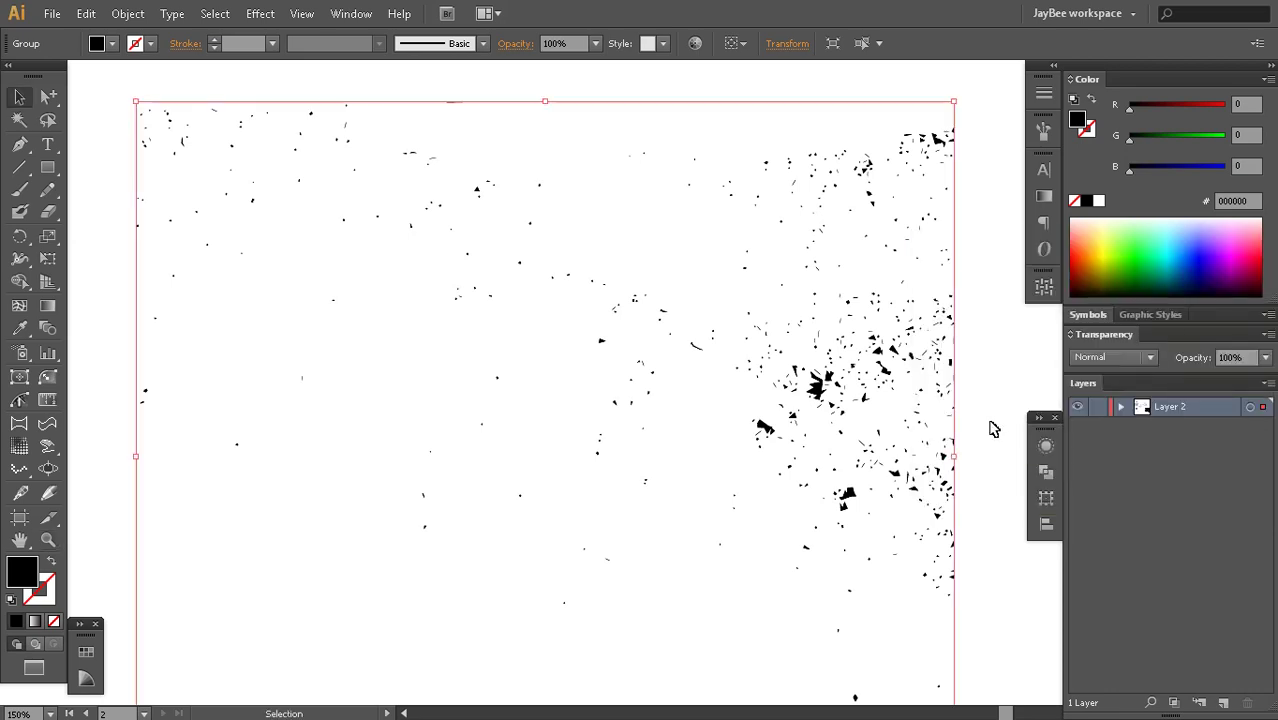
Check the appearance attributes of the lower-left speckle variant to see which effect it uses
ctrl+click(991, 428)
alt+click(743, 428)
alt+click(741, 426)
alt+click(739, 425)
drag(887, 451, 953, 482)
drag(593, 434, 857, 512)
key(v)
drag(678, 376, 779, 486)
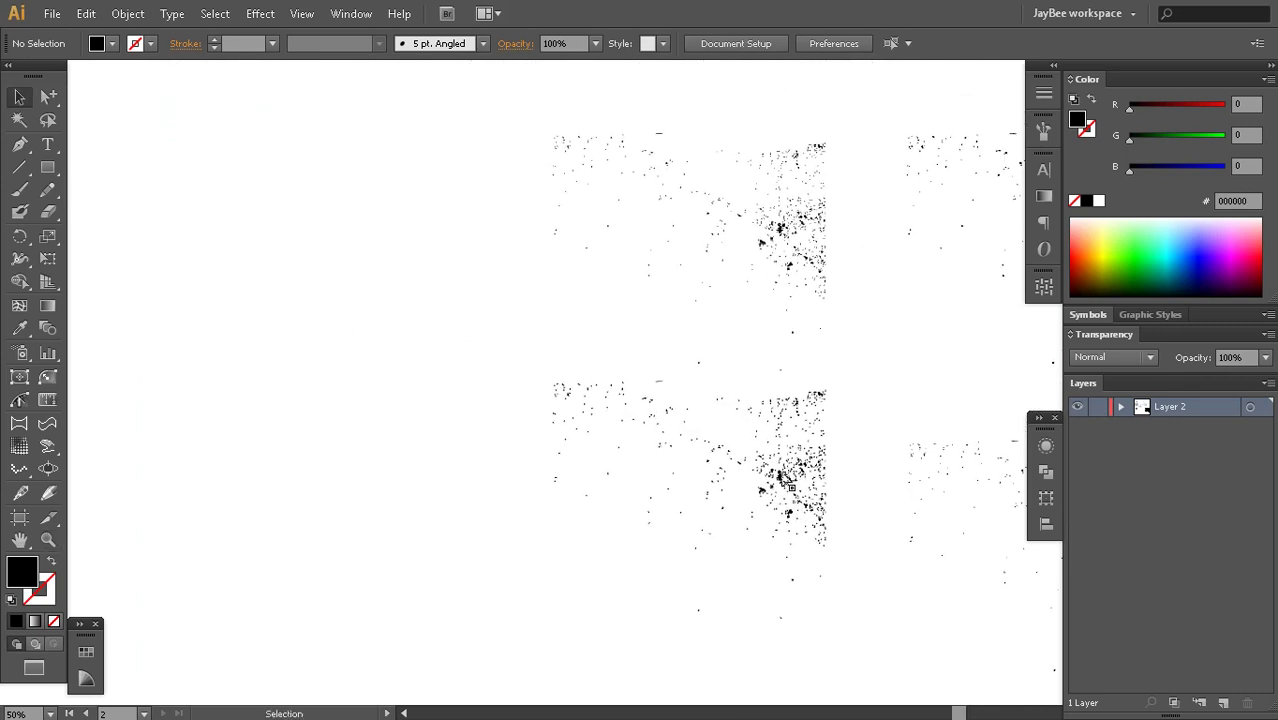
click(793, 485)
click(1046, 446)
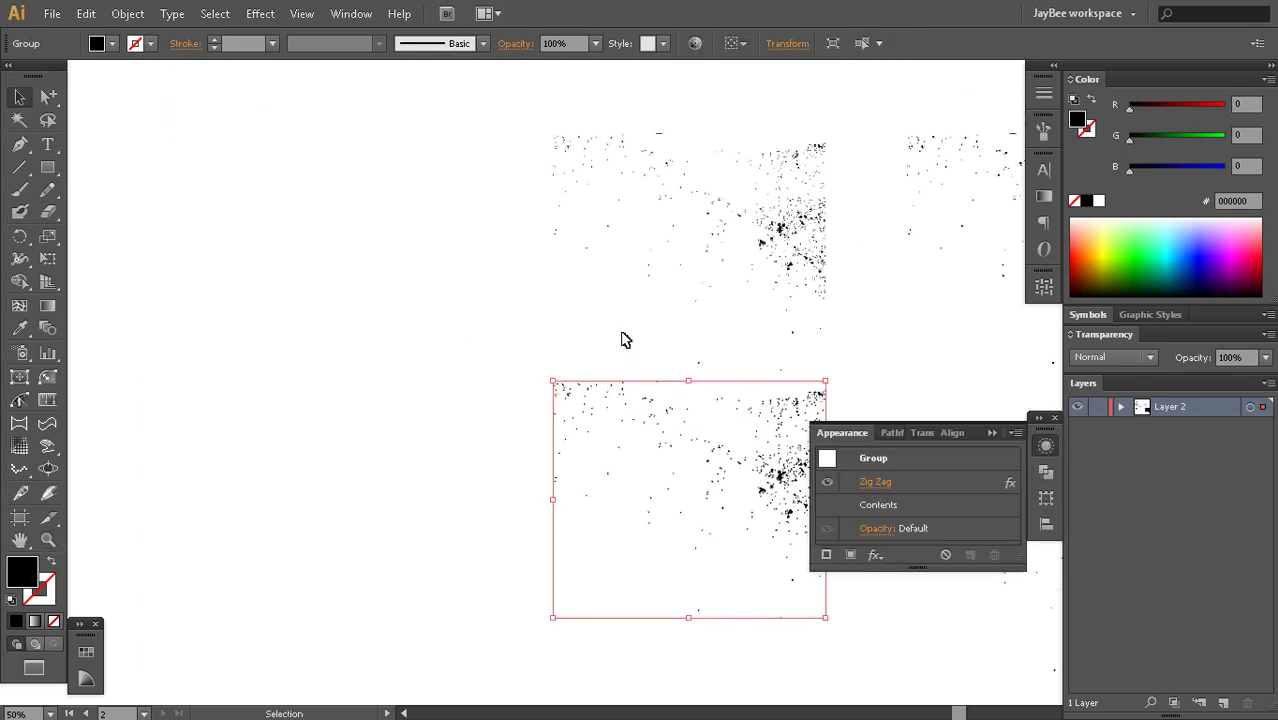
Duplicate the upper-left speckle group into the empty area to its left
click(523, 393)
drag(522, 396, 668, 448)
drag(921, 294, 542, 345)
scroll(560, 352, up, 2)
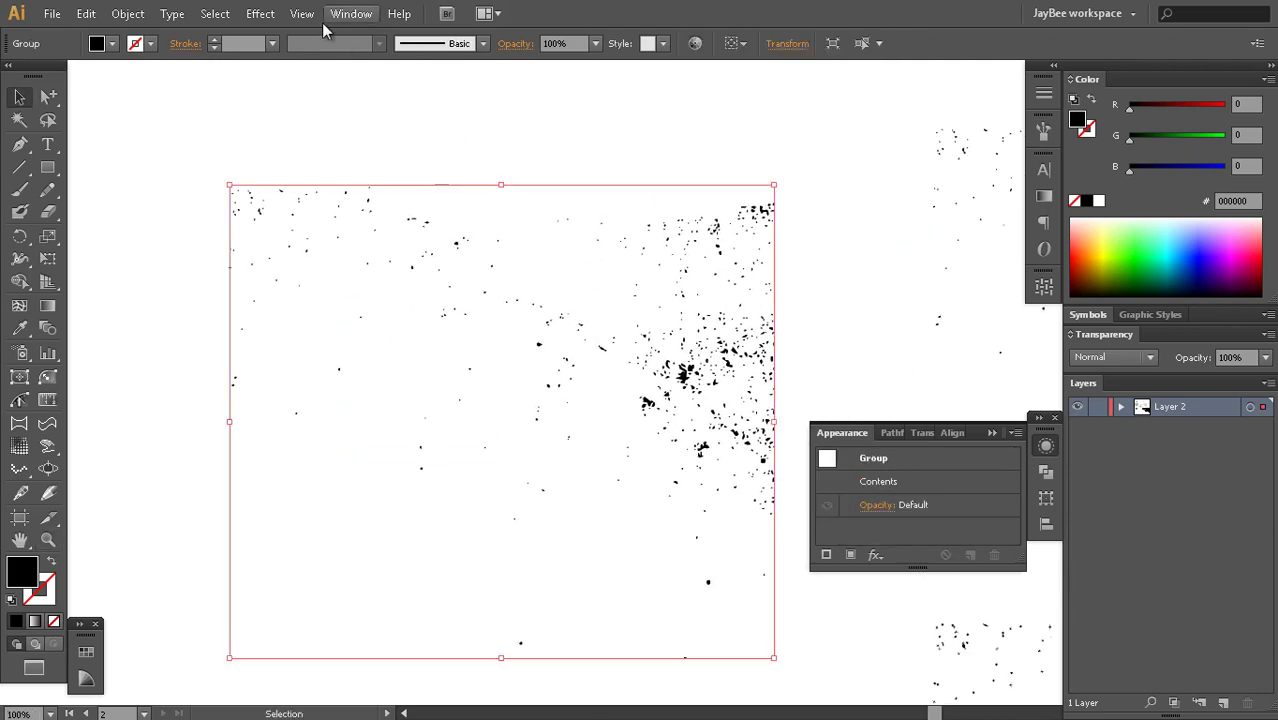
Open the Zig Zag effect for the new copy of the speckle group and turn on its preview
click(261, 14)
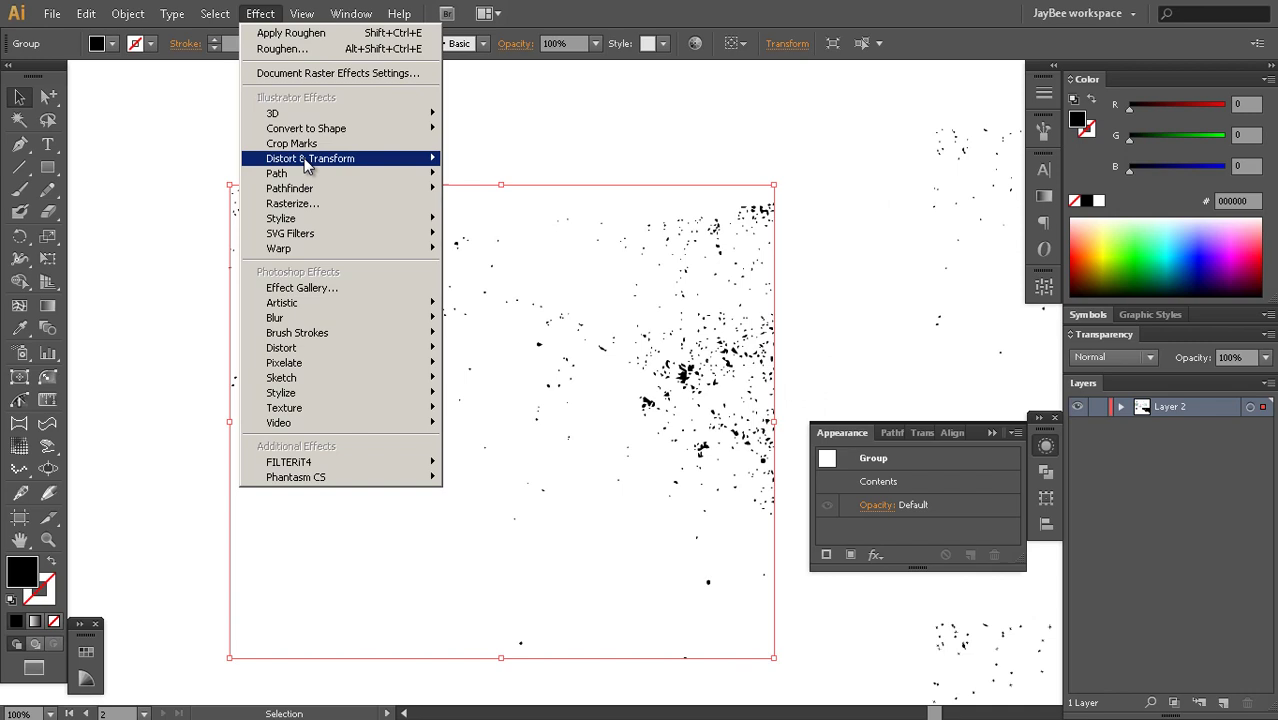
mouse_move(306, 166)
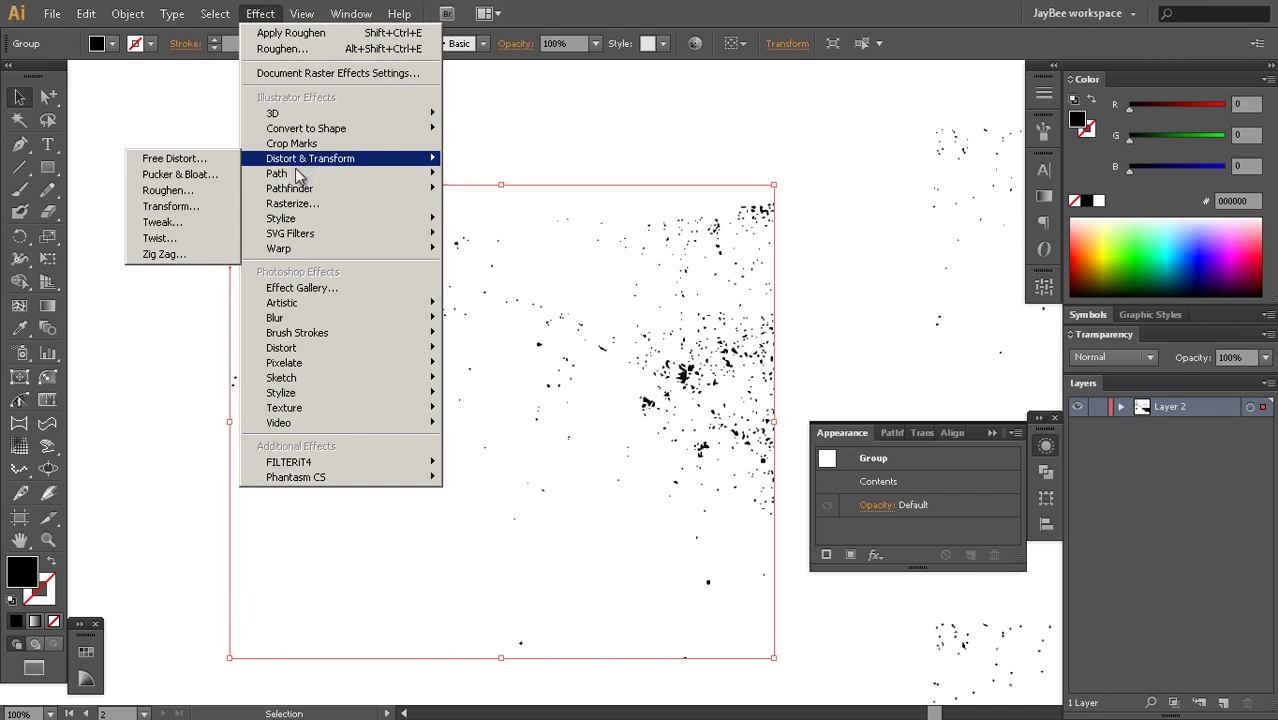
click(198, 256)
click(809, 370)
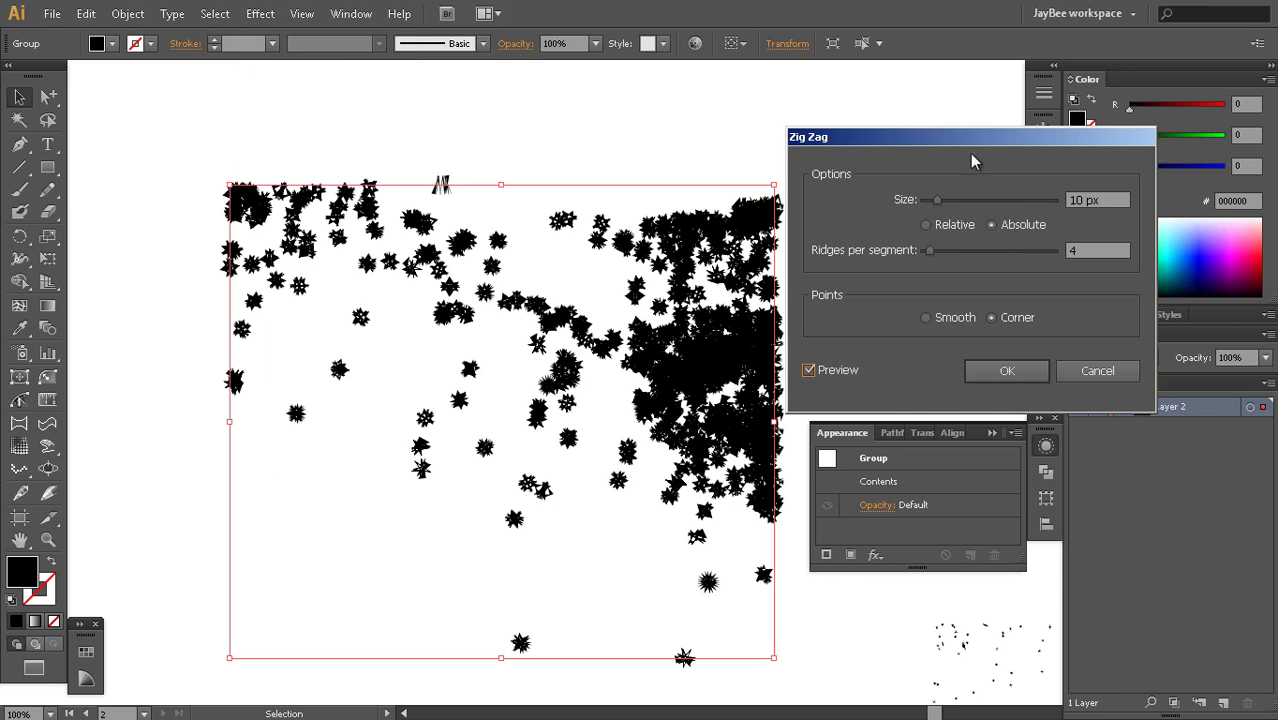
drag(975, 160, 1017, 170)
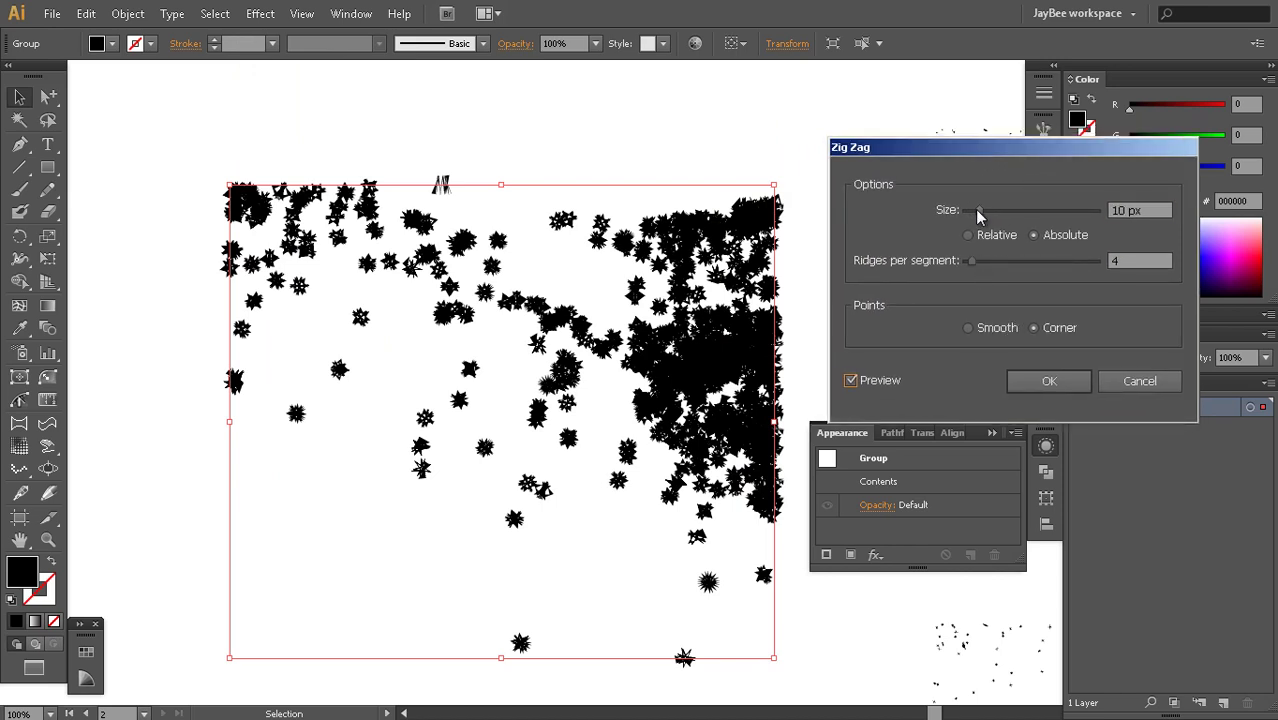
Set the Zig Zag effect to an absolute size of 2 px, 0 ridges per segment and corner points, and apply it
drag(978, 212, 969, 213)
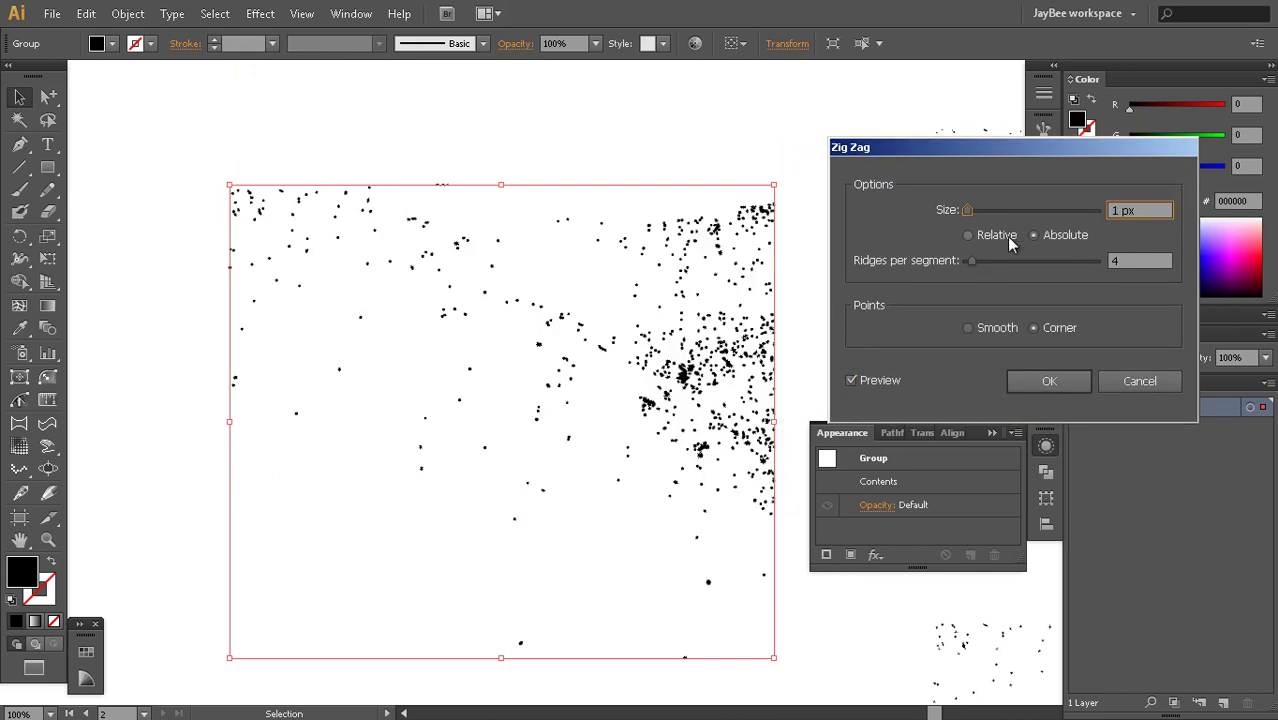
drag(975, 260, 970, 262)
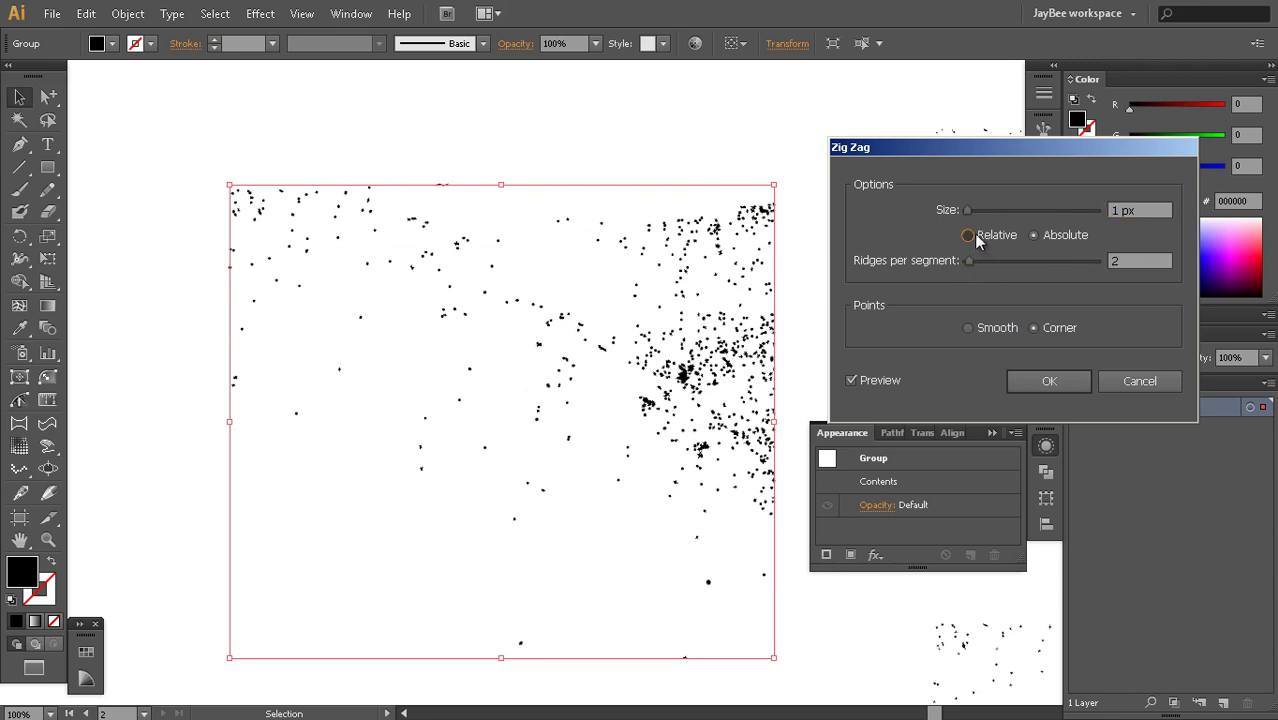
click(968, 236)
click(1036, 234)
click(966, 262)
click(966, 262)
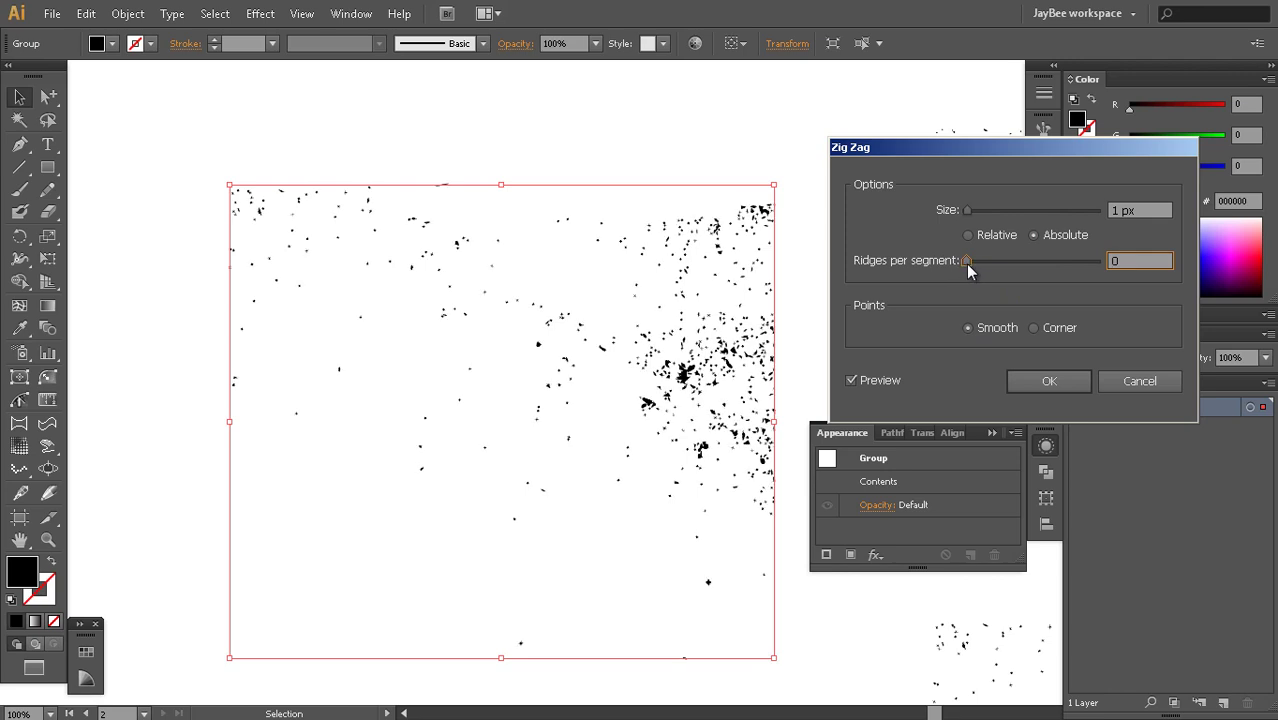
click(866, 382)
drag(965, 210, 967, 211)
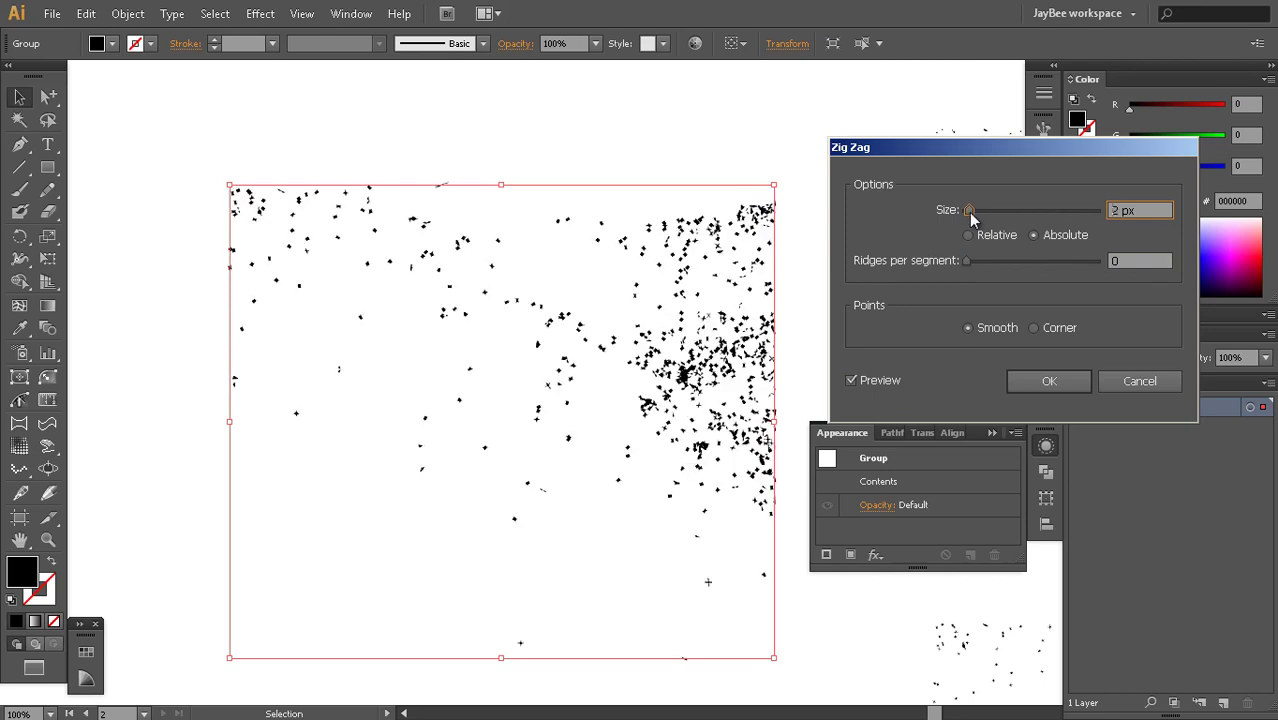
click(1035, 330)
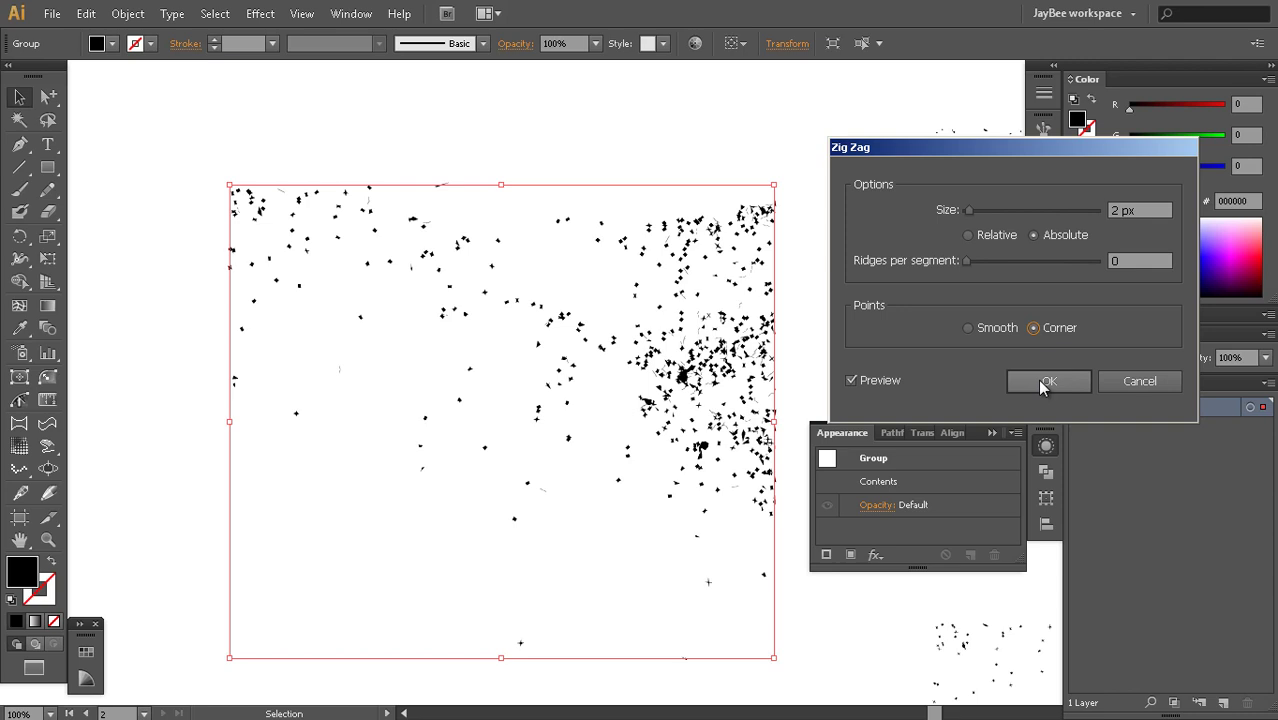
click(1039, 386)
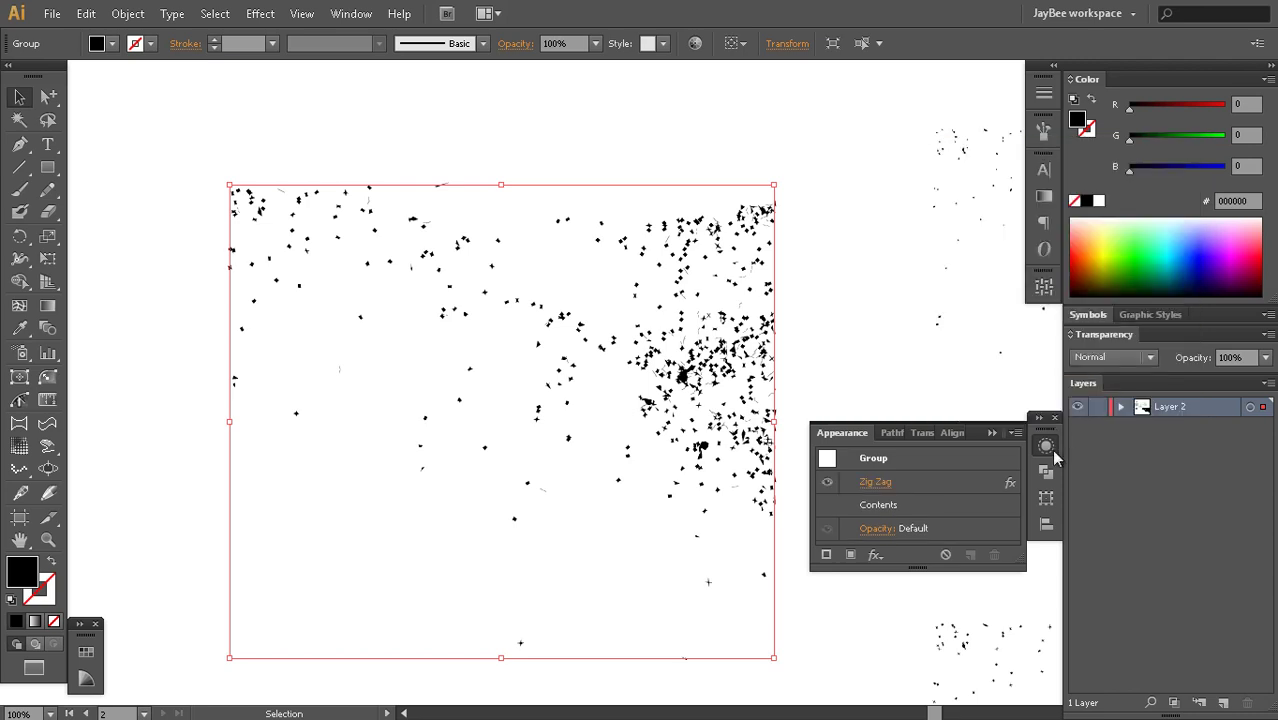
Inspect the speckle edges of the new Zig Zag copy up close
click(1046, 446)
key(z)
click(642, 382)
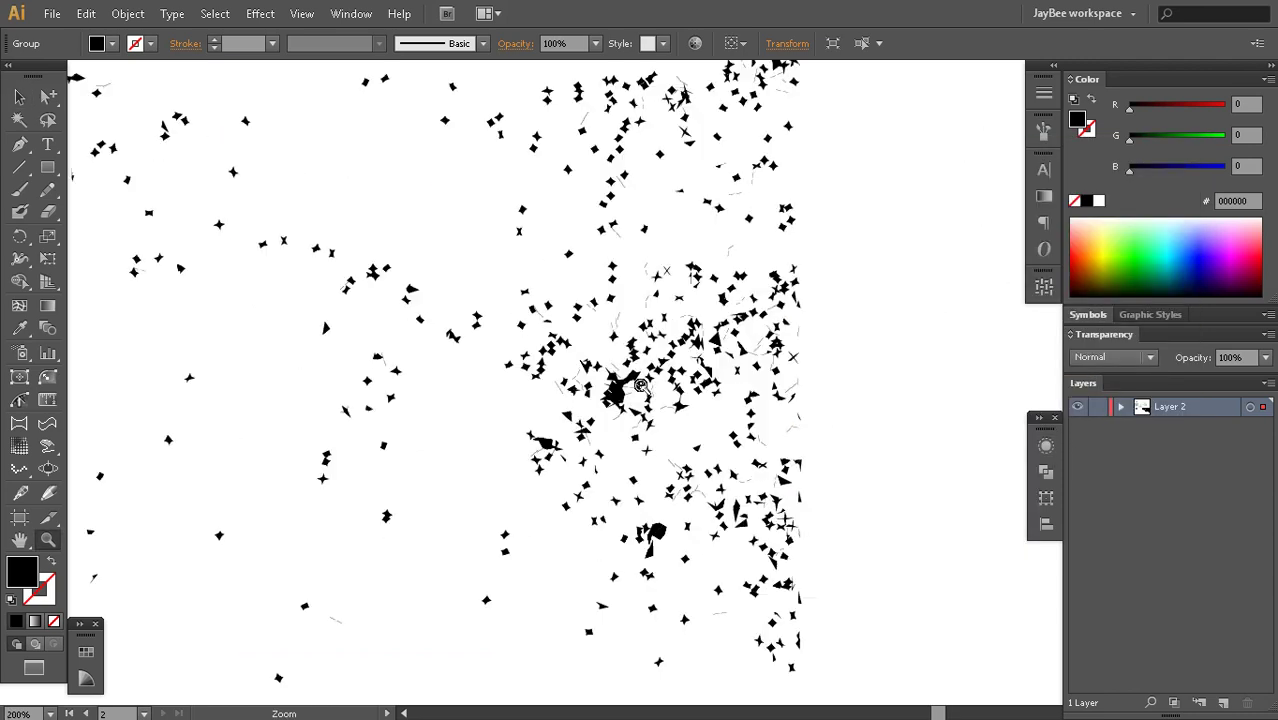
click(682, 390)
alt+click(710, 392)
alt+click(710, 392)
alt+click(710, 392)
Compare the untouched original speckle group with the surrounding Zig Zag and Roughen variants
drag(920, 270, 522, 384)
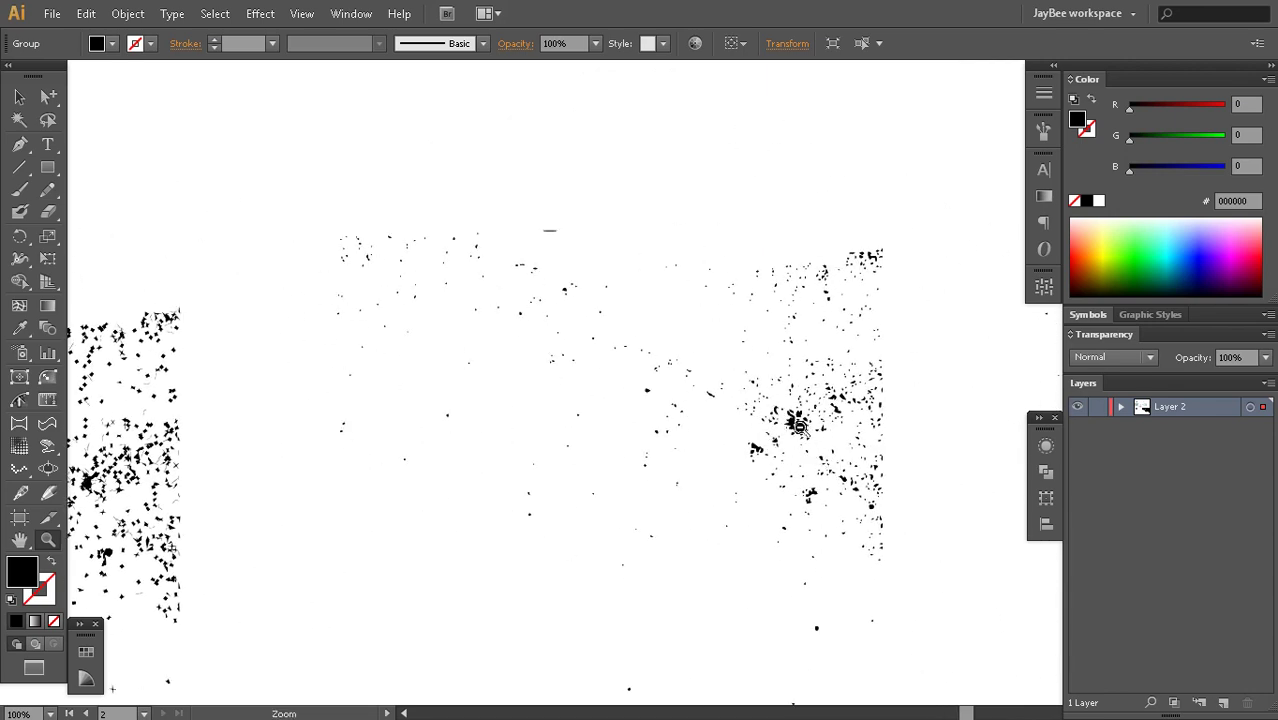
alt+click(800, 426)
drag(742, 440, 797, 332)
key(v)
click(760, 403)
drag(736, 420, 762, 414)
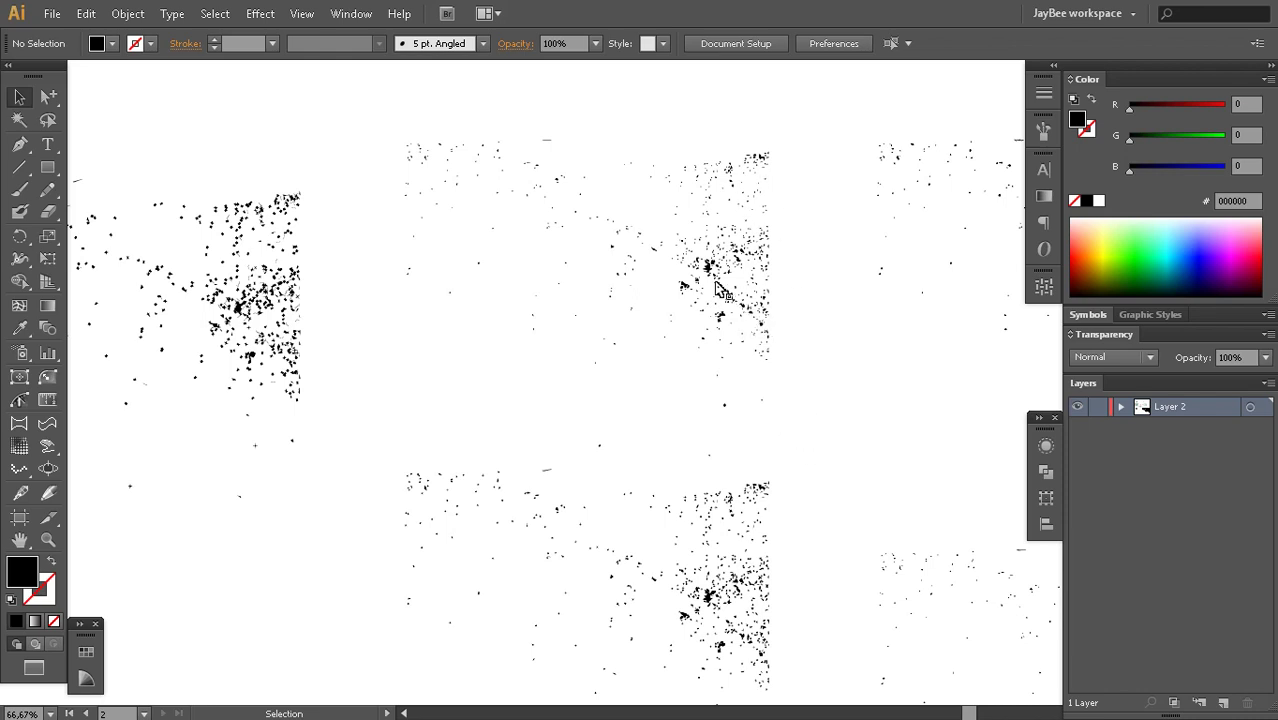
click(728, 290)
click(812, 388)
key(space)
drag(804, 390, 598, 377)
key(space)
key(z)
drag(406, 318, 598, 458)
alt+click(700, 429)
alt+click(704, 427)
alt+click(707, 425)
alt+click(707, 425)
key(space)
drag(707, 425, 818, 700)
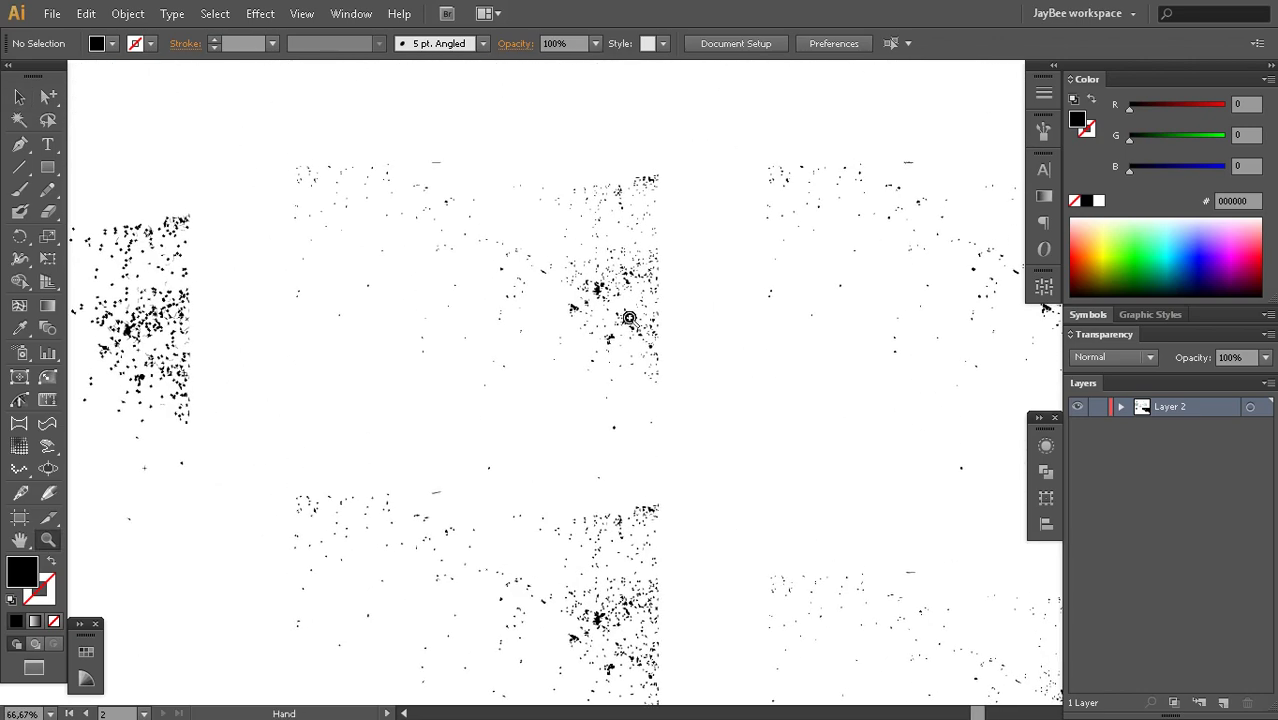
Copy the original speckle group above the lower Zig Zag variant and switch to Photoshop
key(v)
click(610, 300)
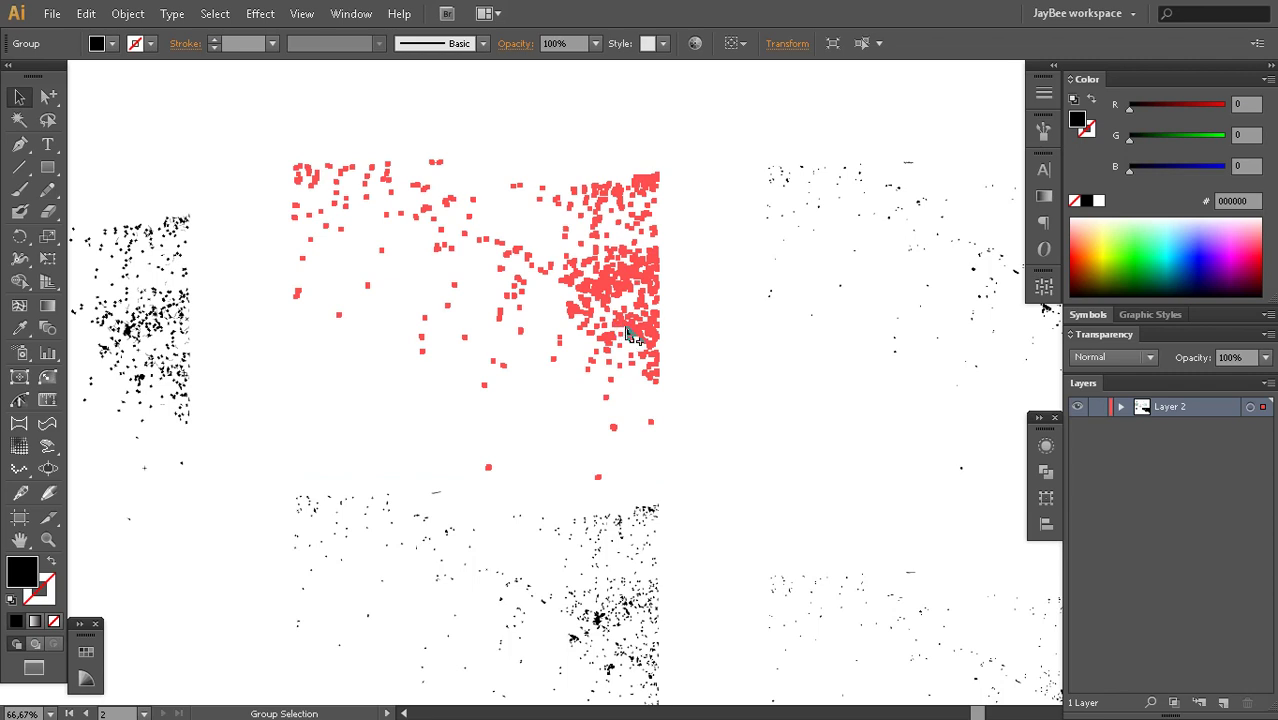
click(628, 340)
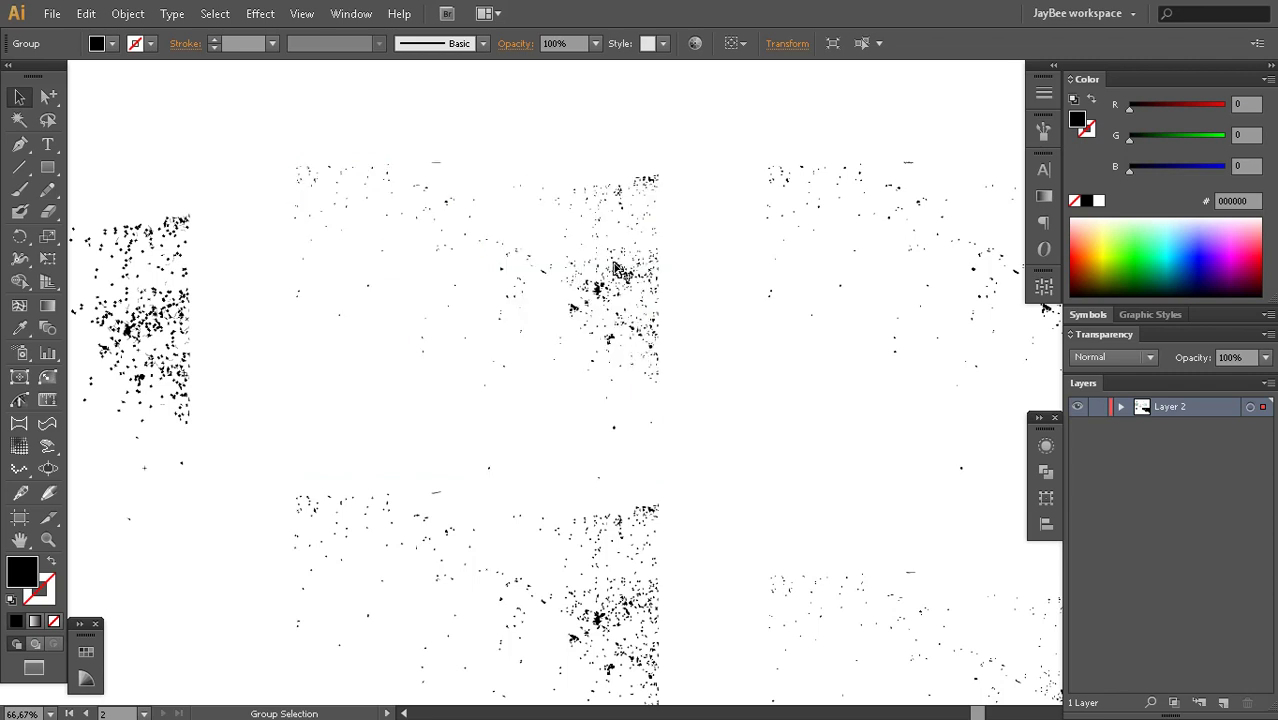
click(632, 325)
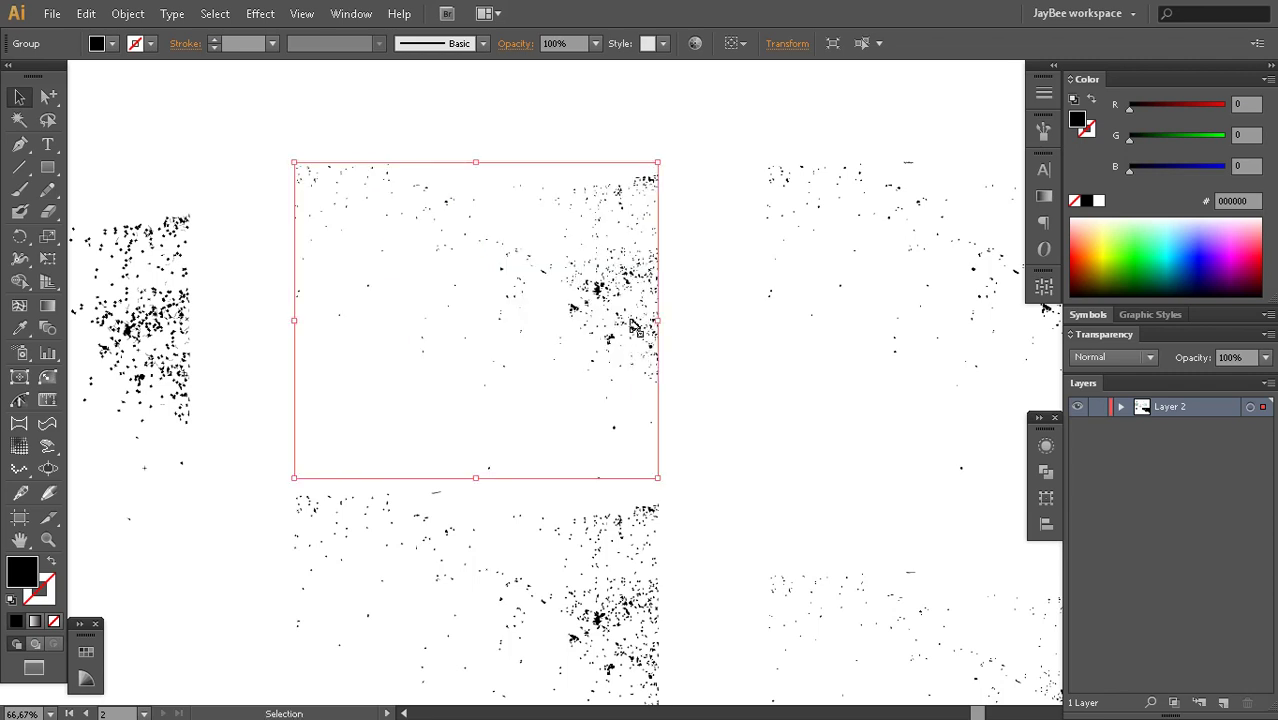
key(super)
click(265, 707)
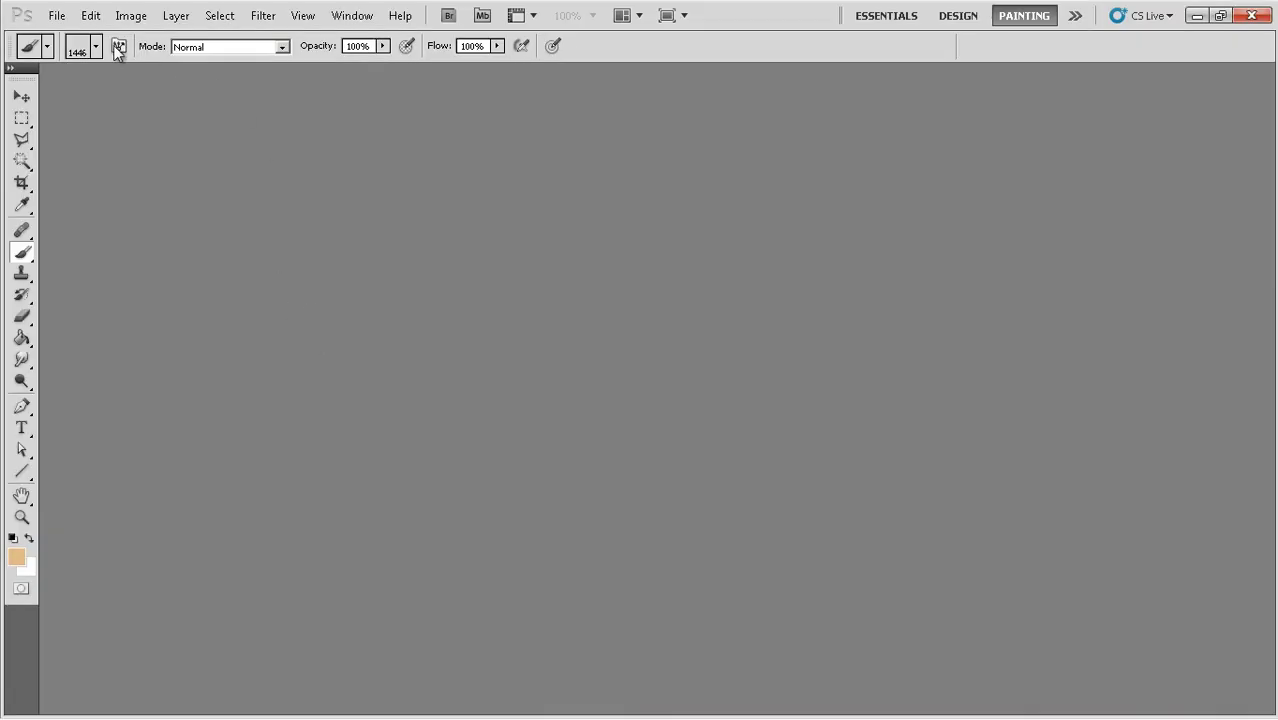
Create a new square document 2000 pixels wide with a white background
click(57, 15)
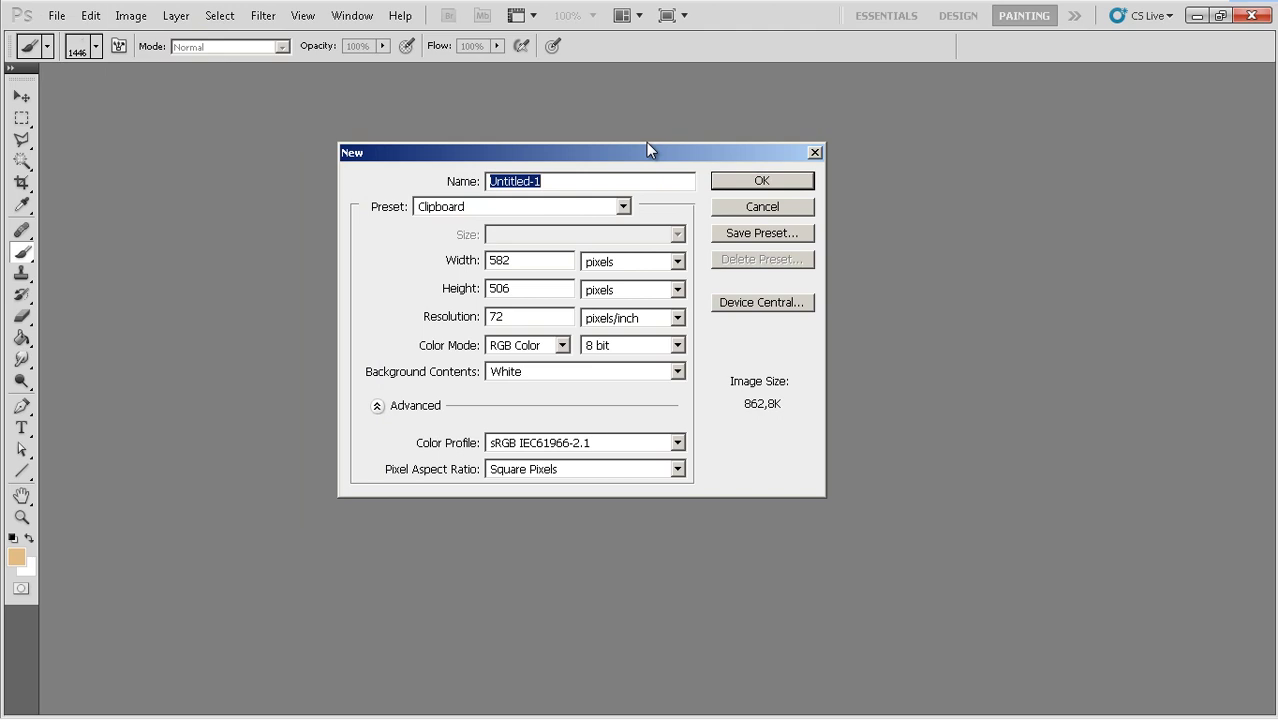
drag(646, 142, 735, 121)
click(581, 235)
double_click(581, 235)
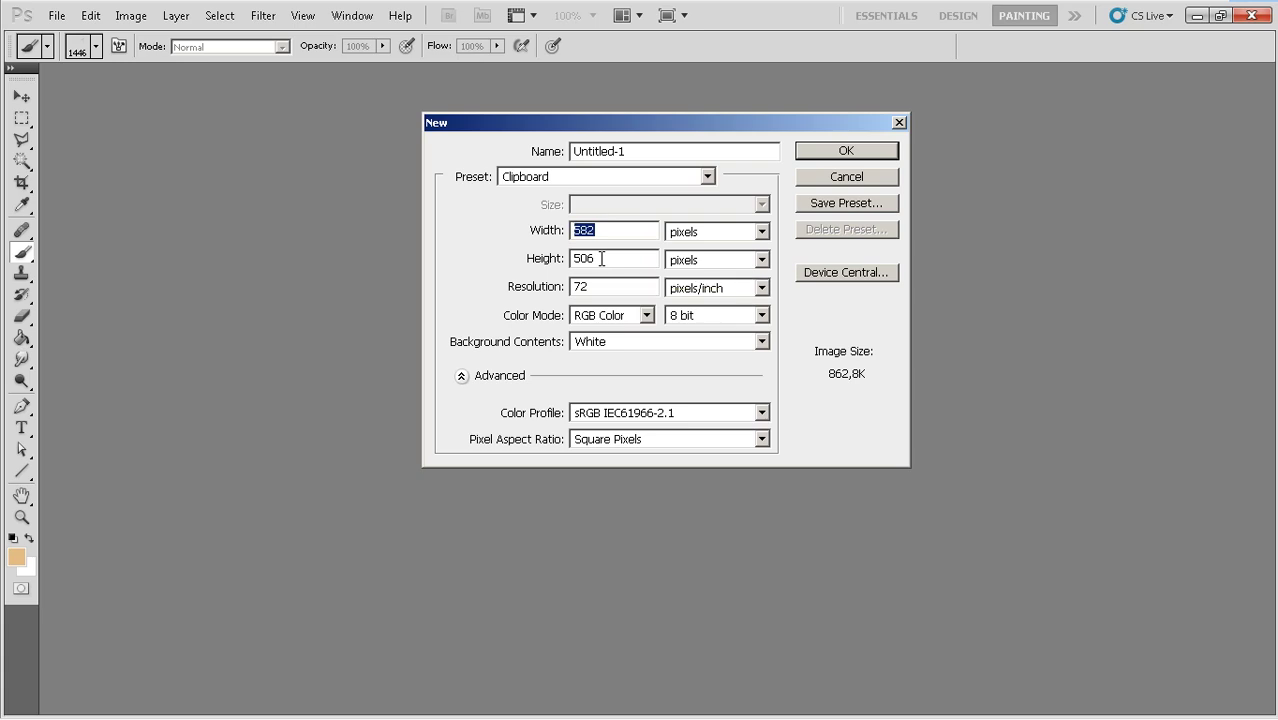
text(2000)
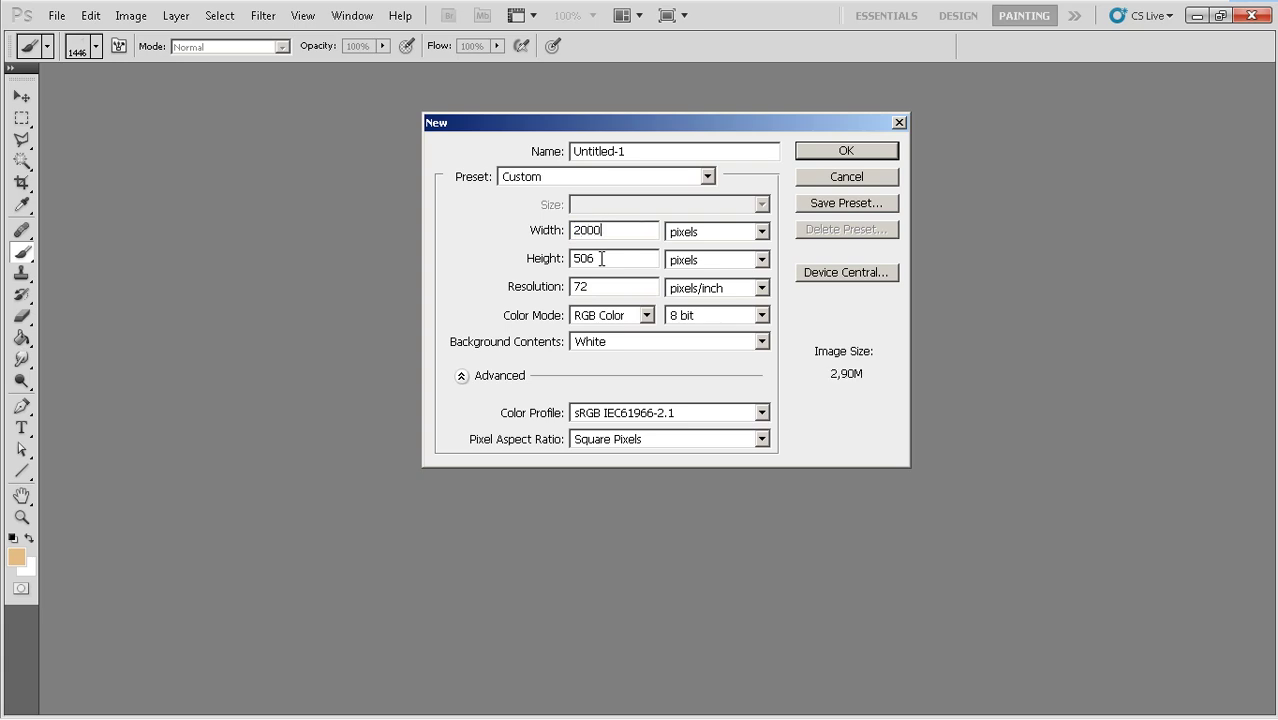
key(Tab)
text(2)
click(822, 157)
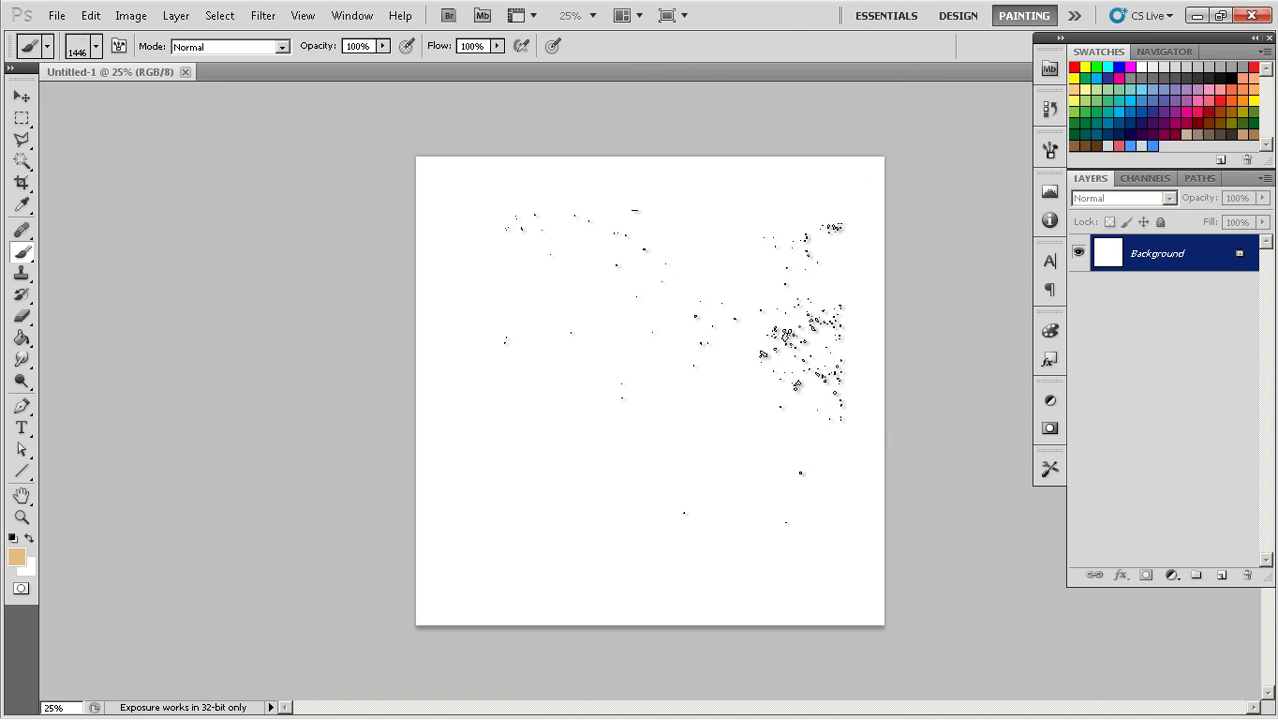
Add an empty layer above the background and paste the copied speckle group as a Smart Object
drag(800, 385, 795, 360)
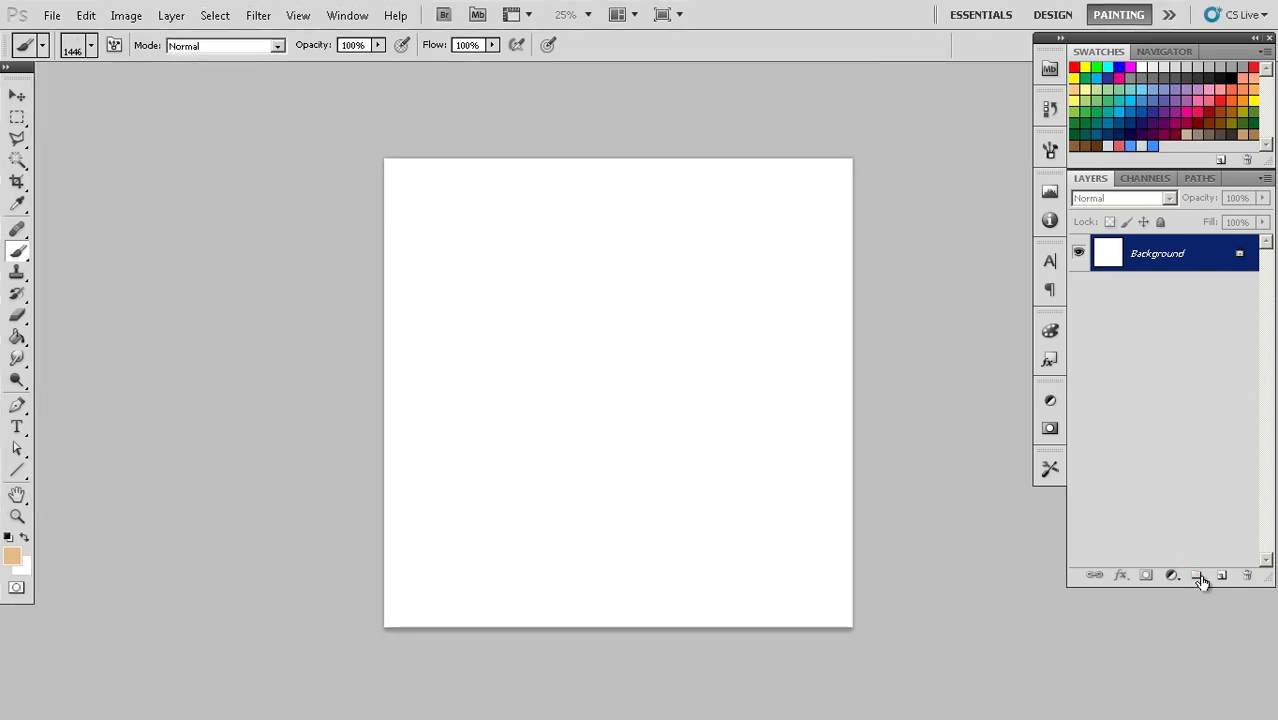
click(1222, 576)
mouse_move(790, 385)
mouse_down()
mouse_move(790, 350)
mouse_move(770, 365)
mouse_move(785, 360)
mouse_up()
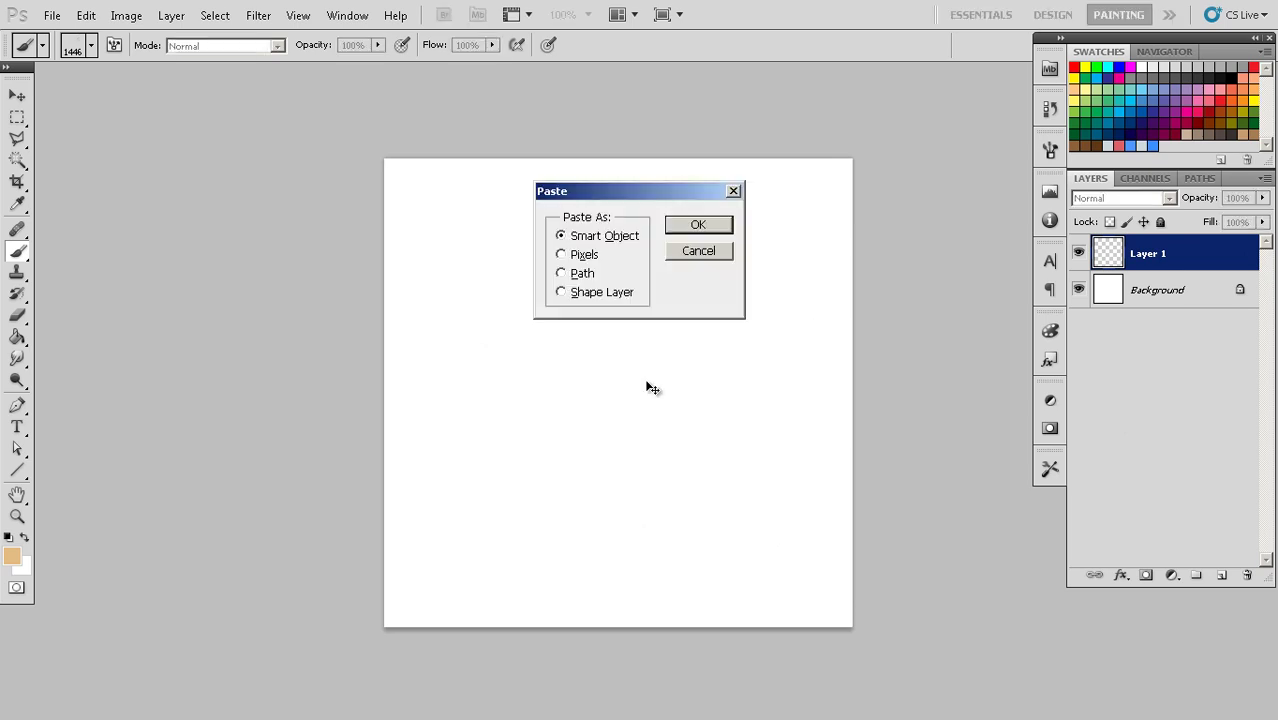
drag(563, 196, 576, 228)
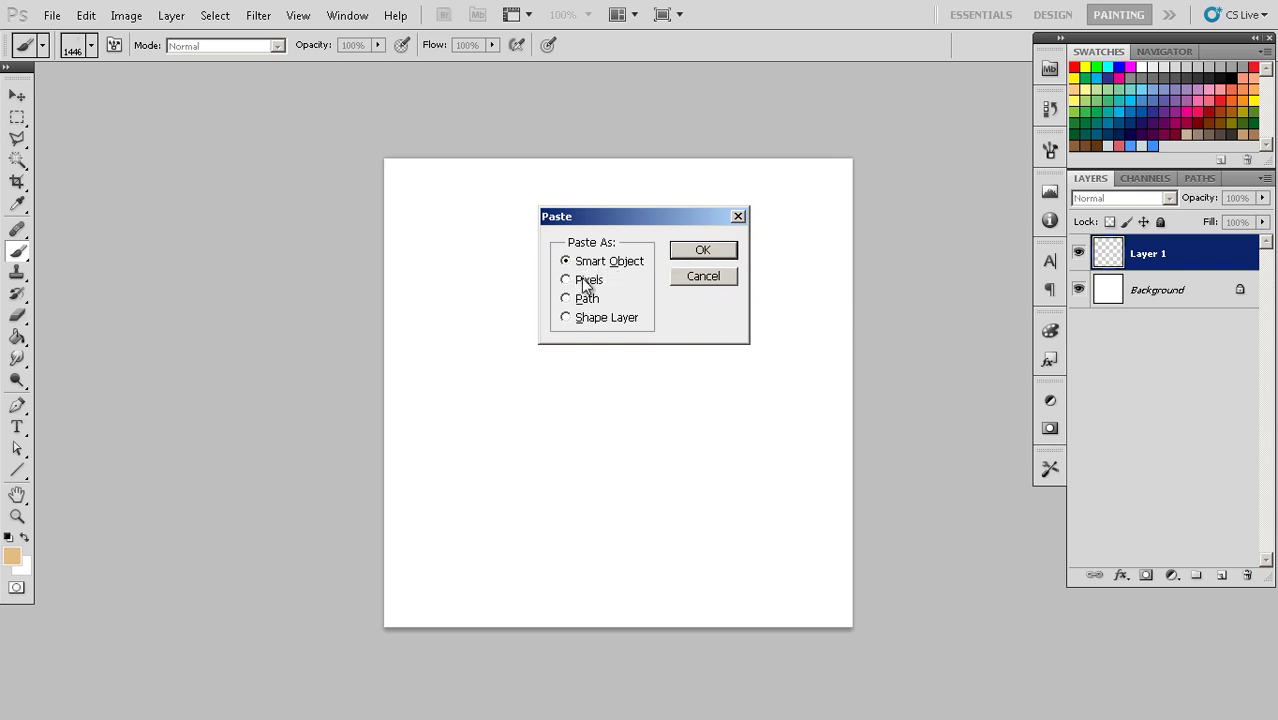
click(578, 262)
click(686, 252)
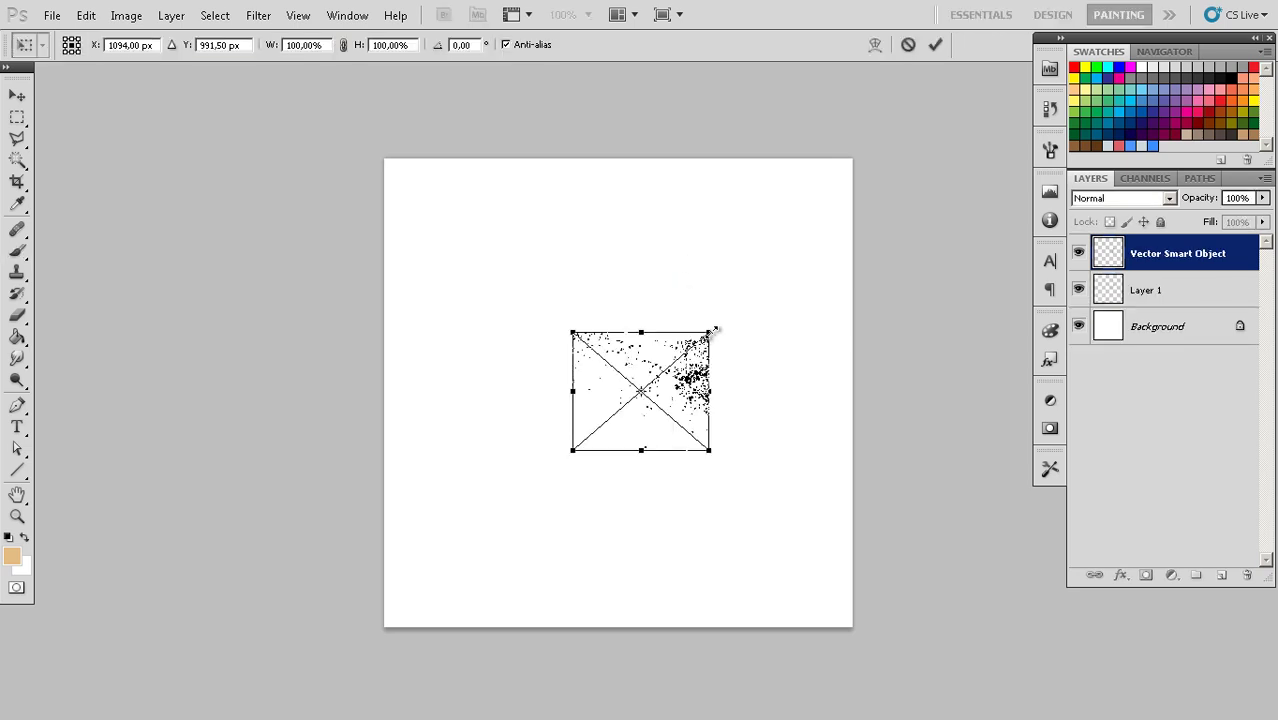
Scale the pasted speckle artwork to 343.64% width and 377.92% height, spanning the canvas width, and commit the placement
drag(713, 329, 881, 183)
drag(807, 349, 780, 348)
drag(856, 179, 873, 162)
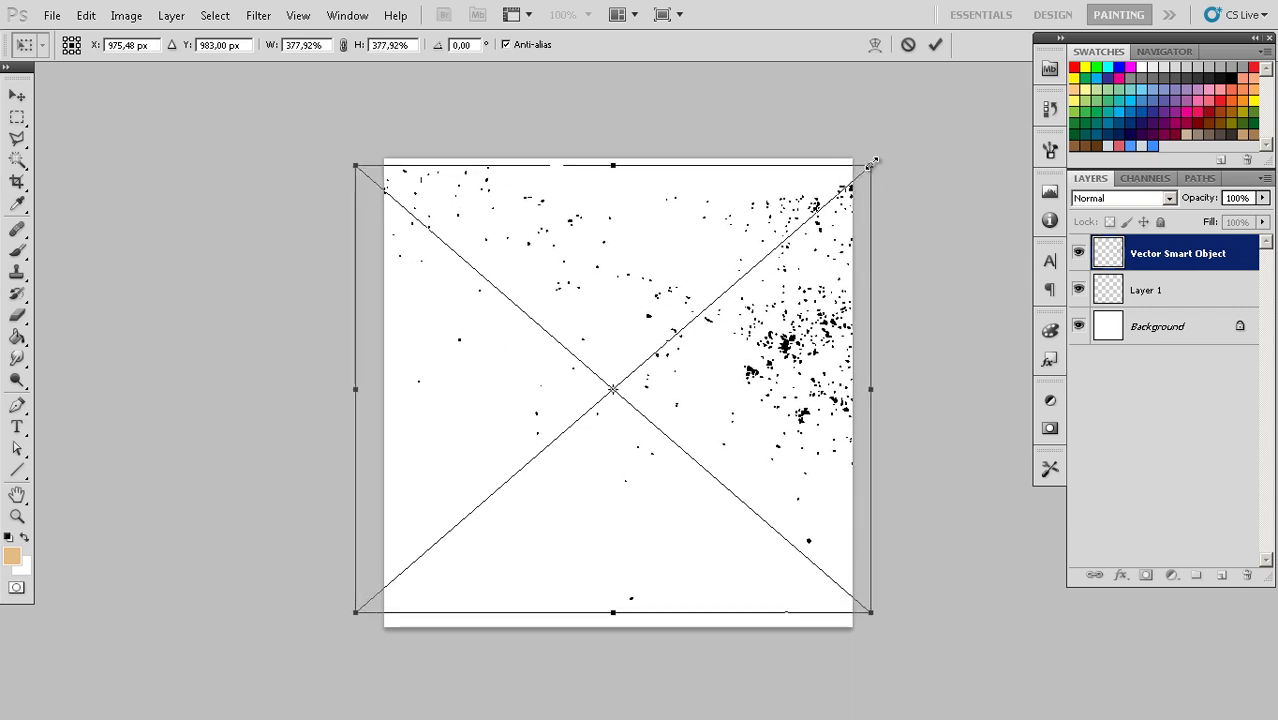
drag(500, 331, 482, 332)
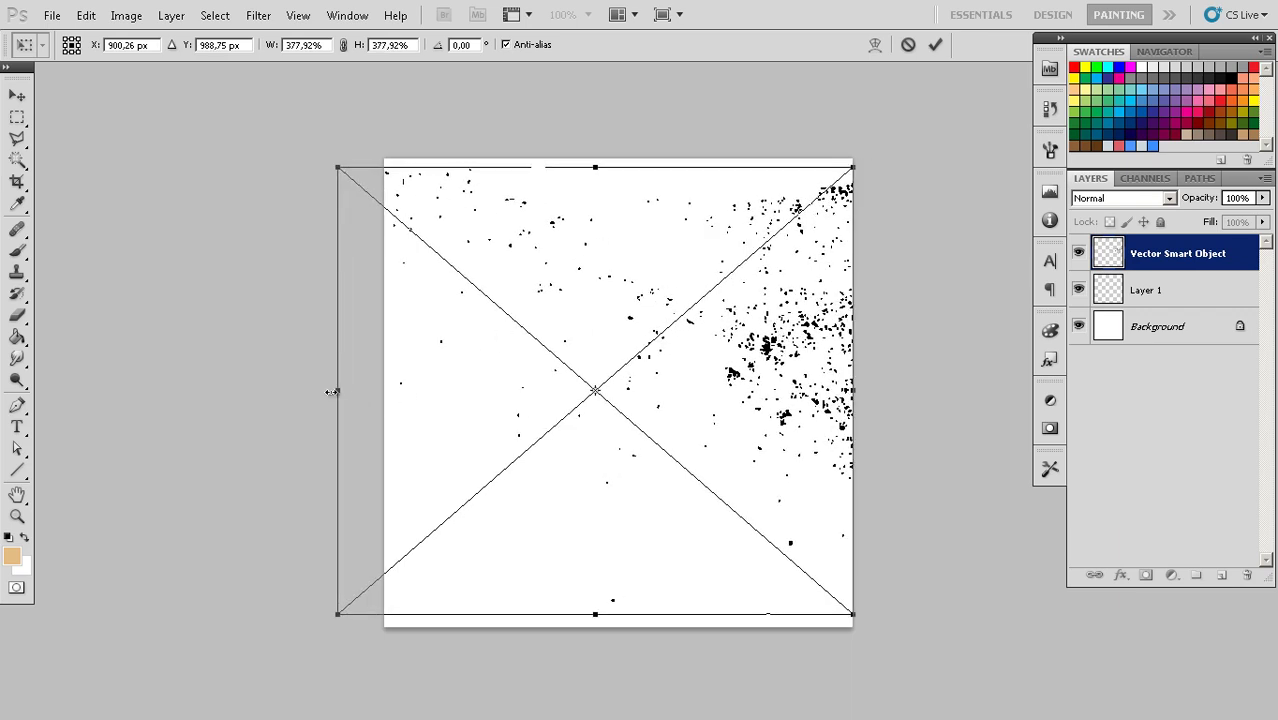
drag(332, 392, 380, 391)
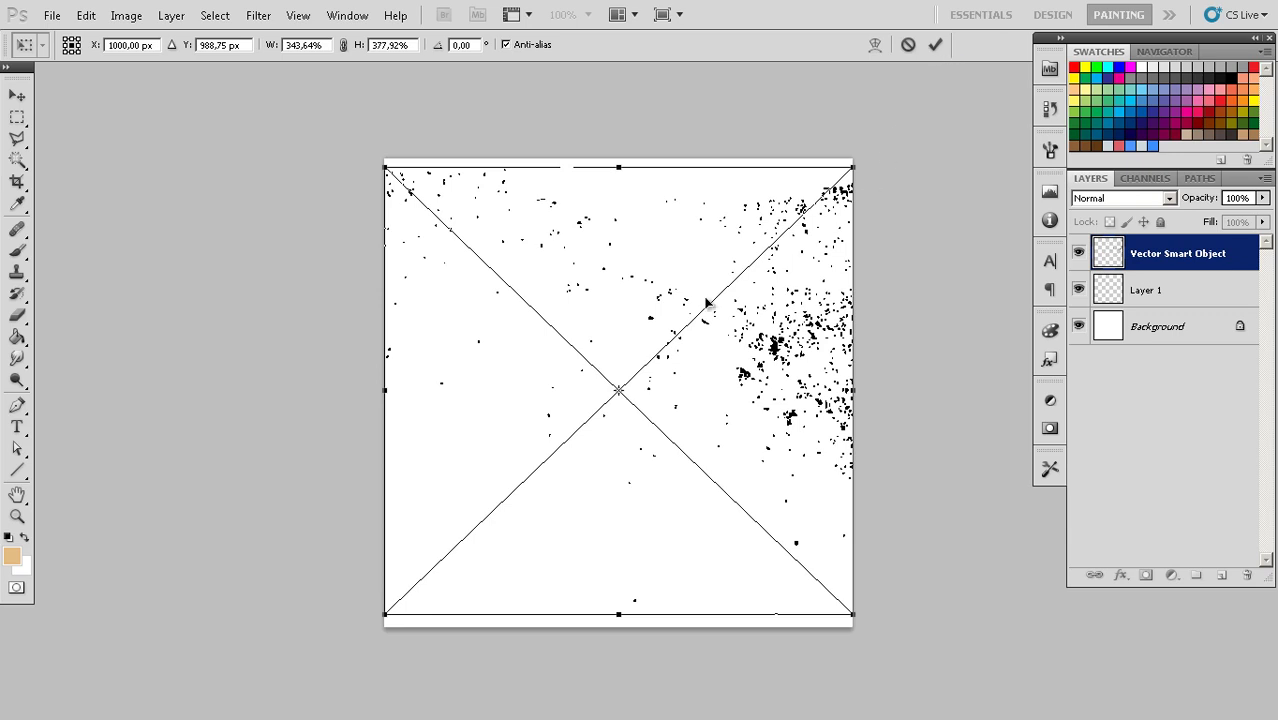
click(939, 47)
Merge the speckle Smart Object with the empty Layer 1 beneath it
key(z)
drag(693, 356, 705, 388)
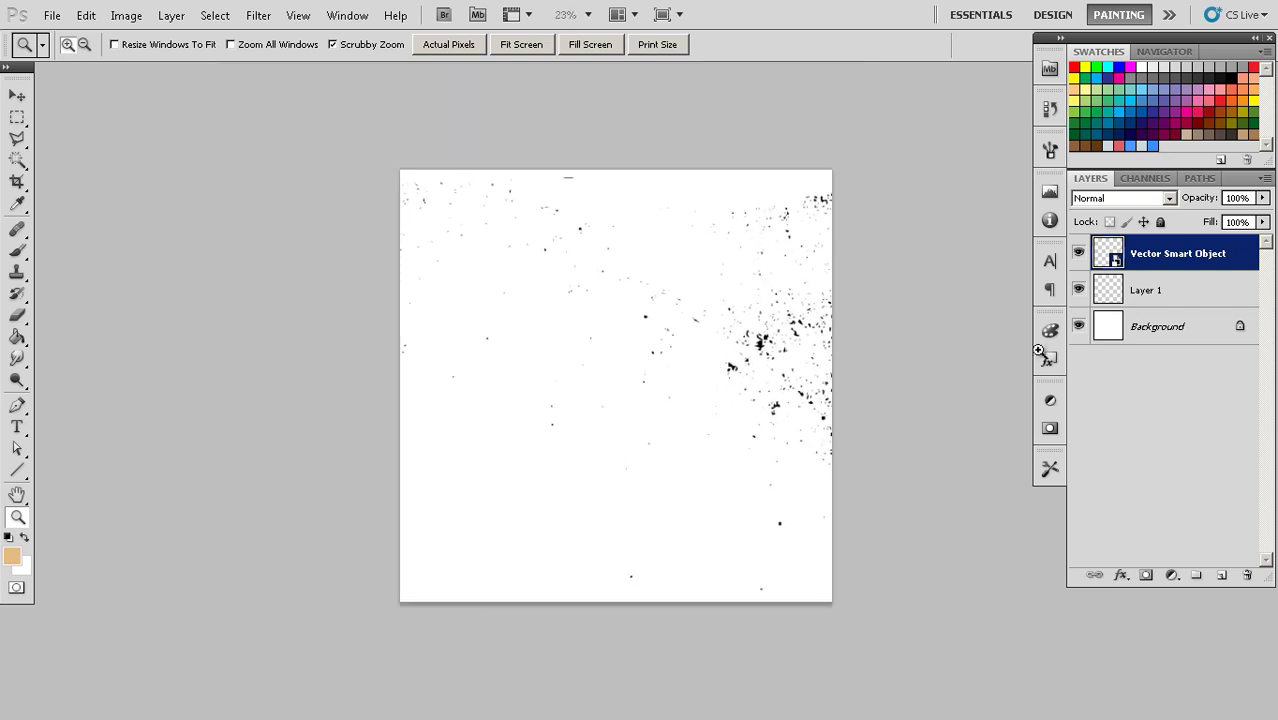
click(1150, 291)
shift+click(1150, 256)
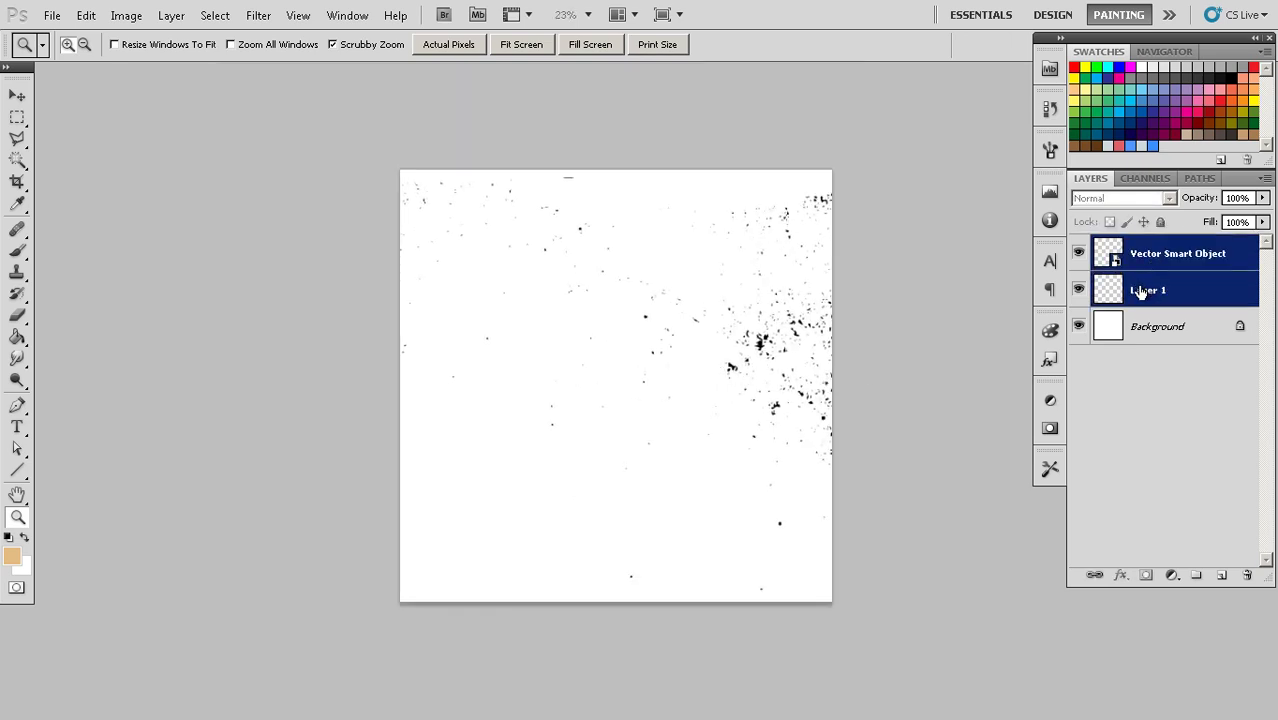
key(ctrl+e)
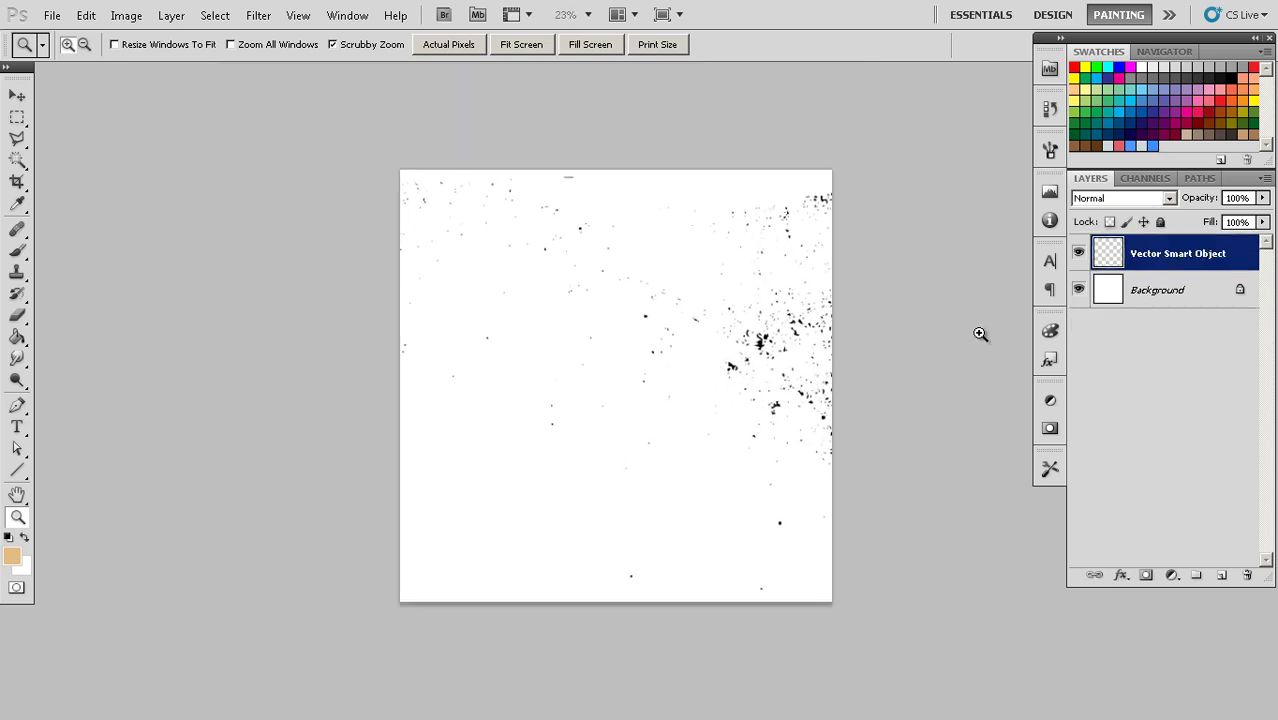
Define the speckle texture as a brush preset named NEW
drag(720, 356, 764, 420)
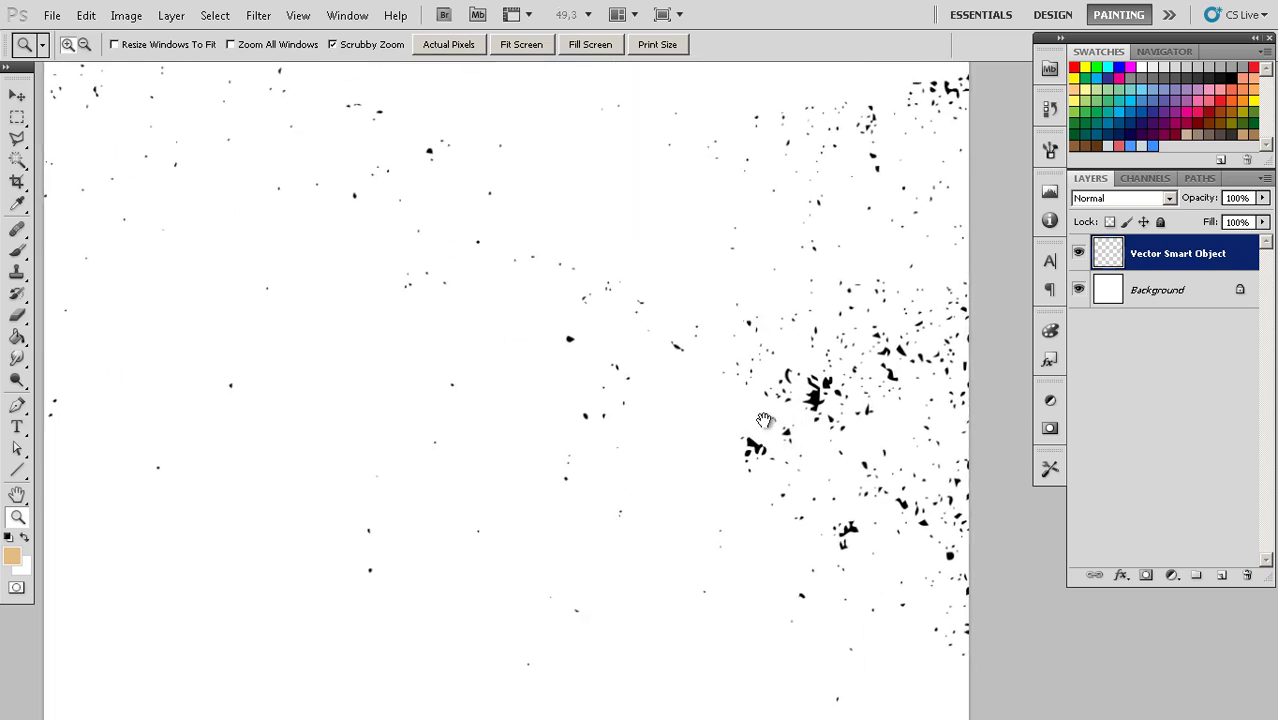
click(84, 16)
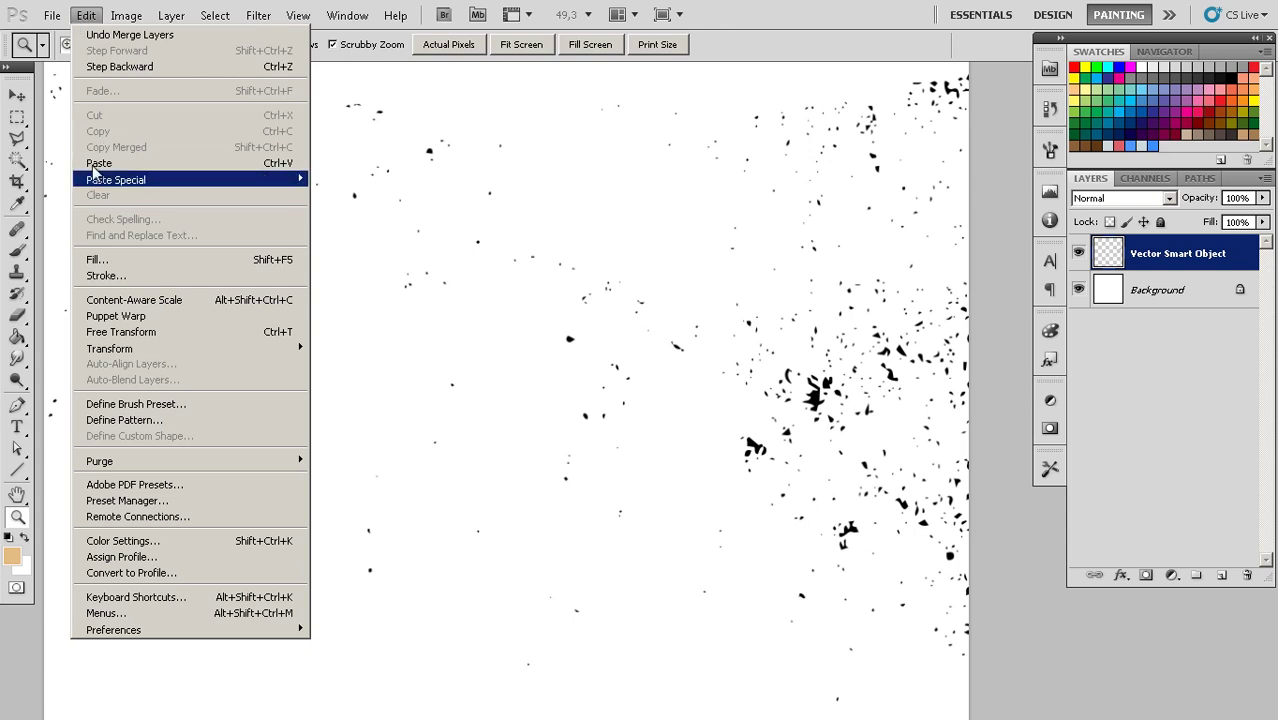
click(157, 405)
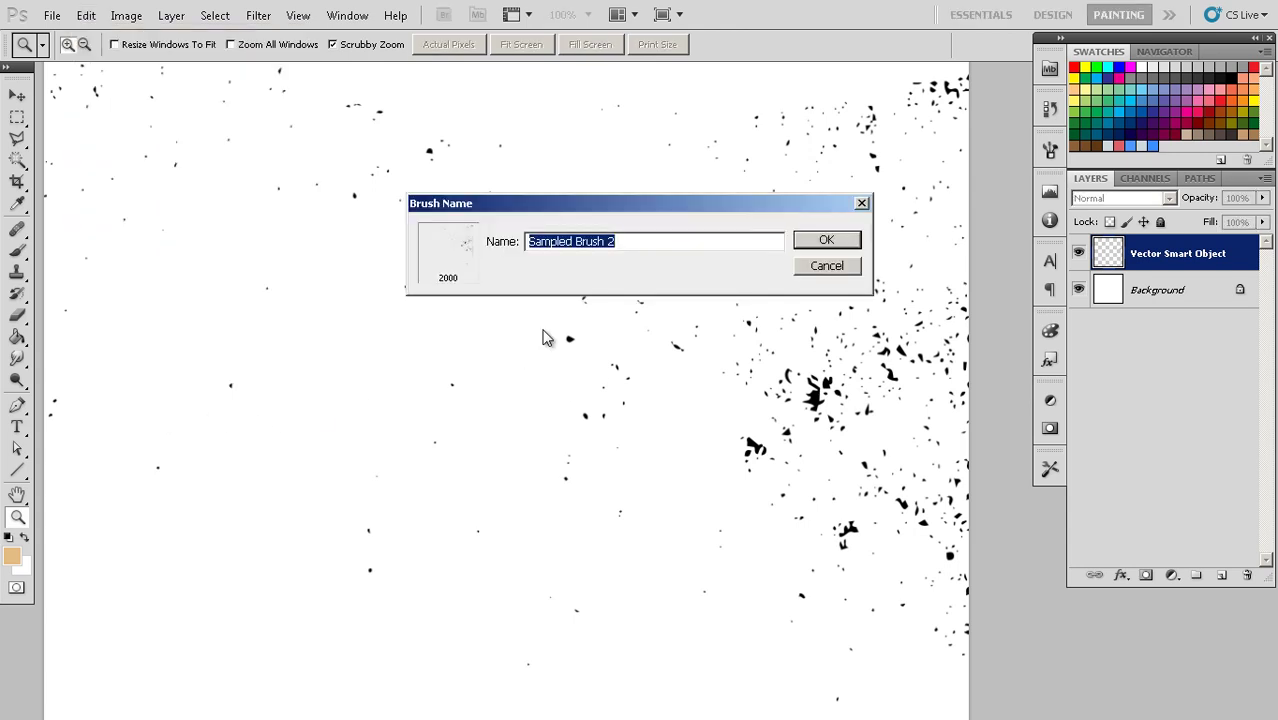
key(BackSpace)
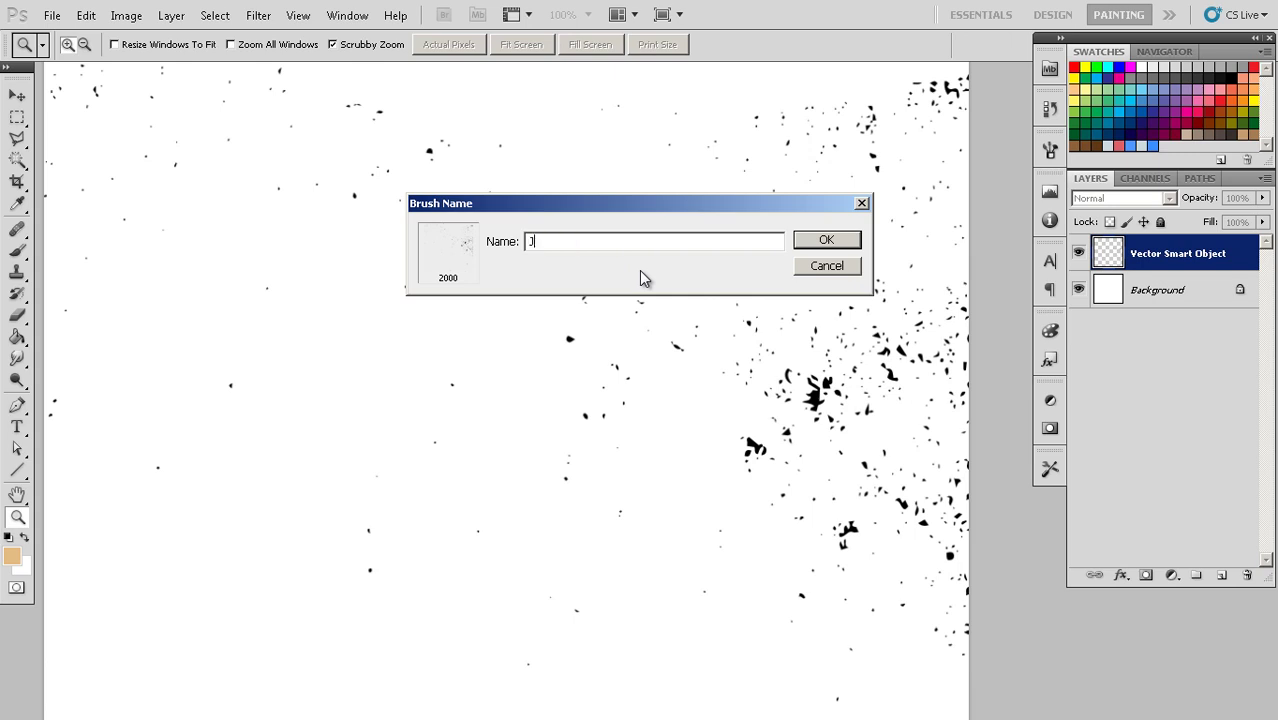
text(NEW)
click(831, 243)
click(826, 241)
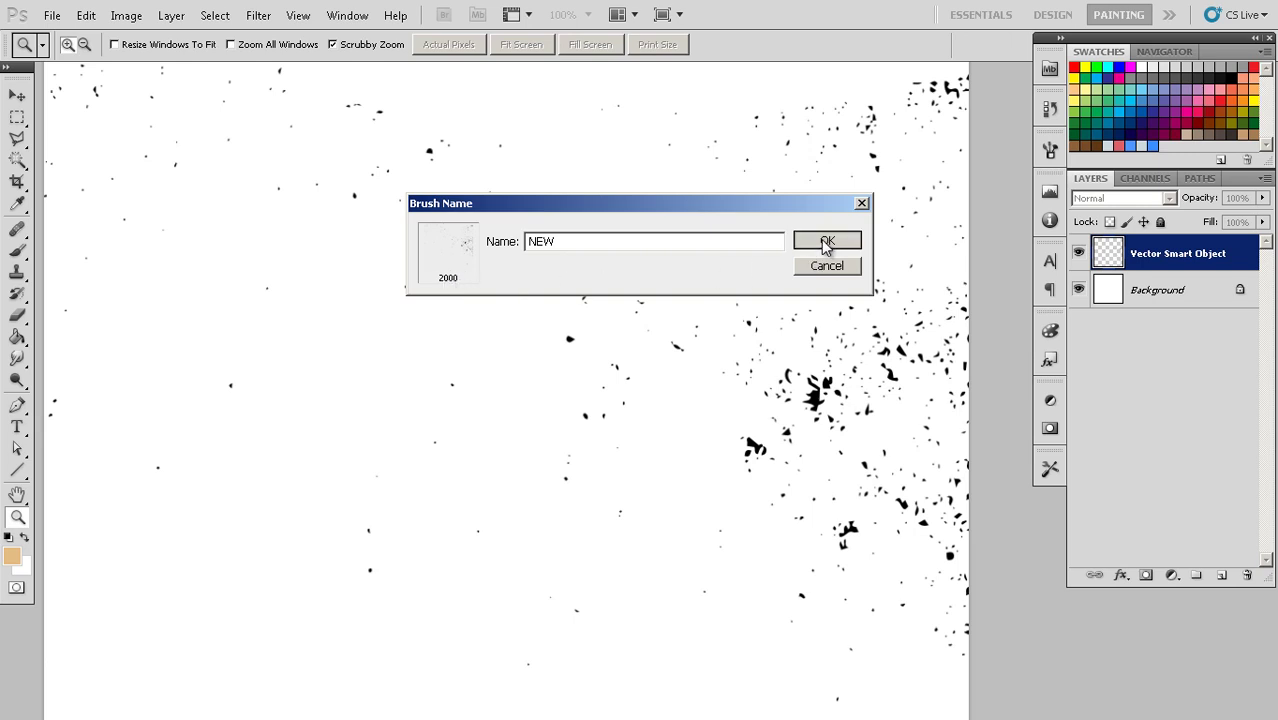
Hide the speckle layer, add an empty layer above the background, and pick the new 2000 px speckle brush
drag(613, 404, 512, 402)
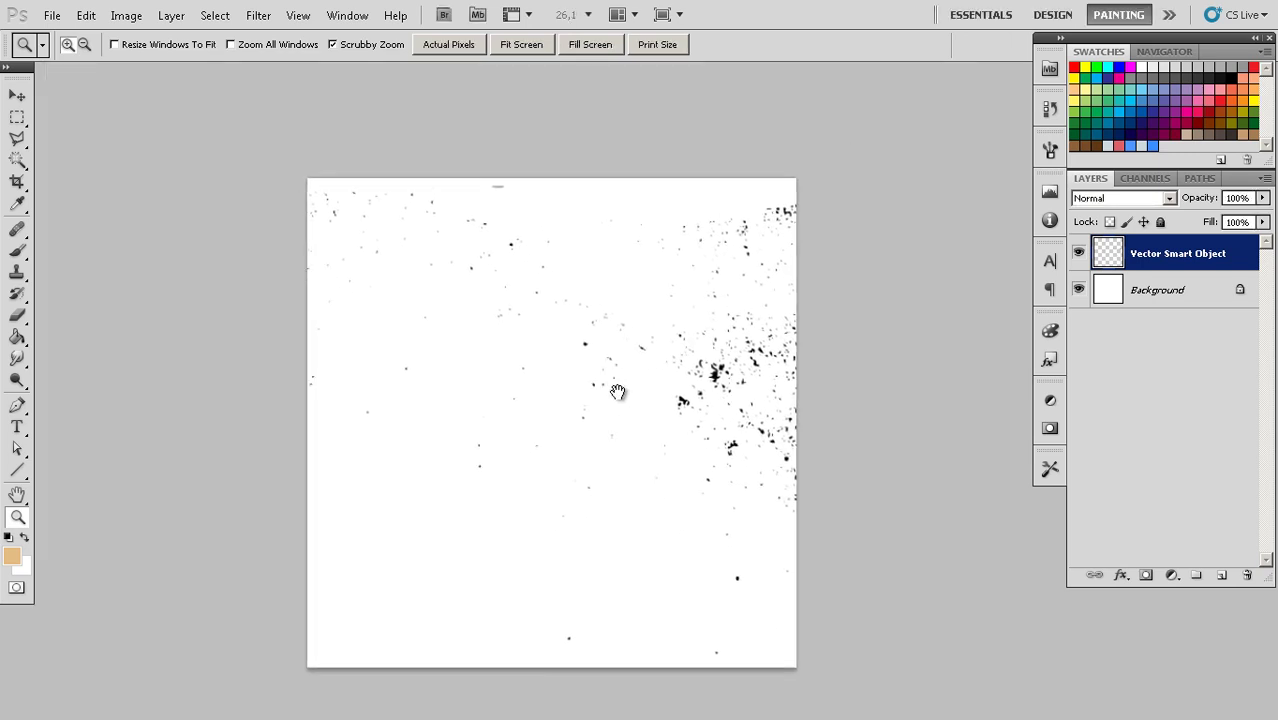
click(1079, 256)
click(1157, 291)
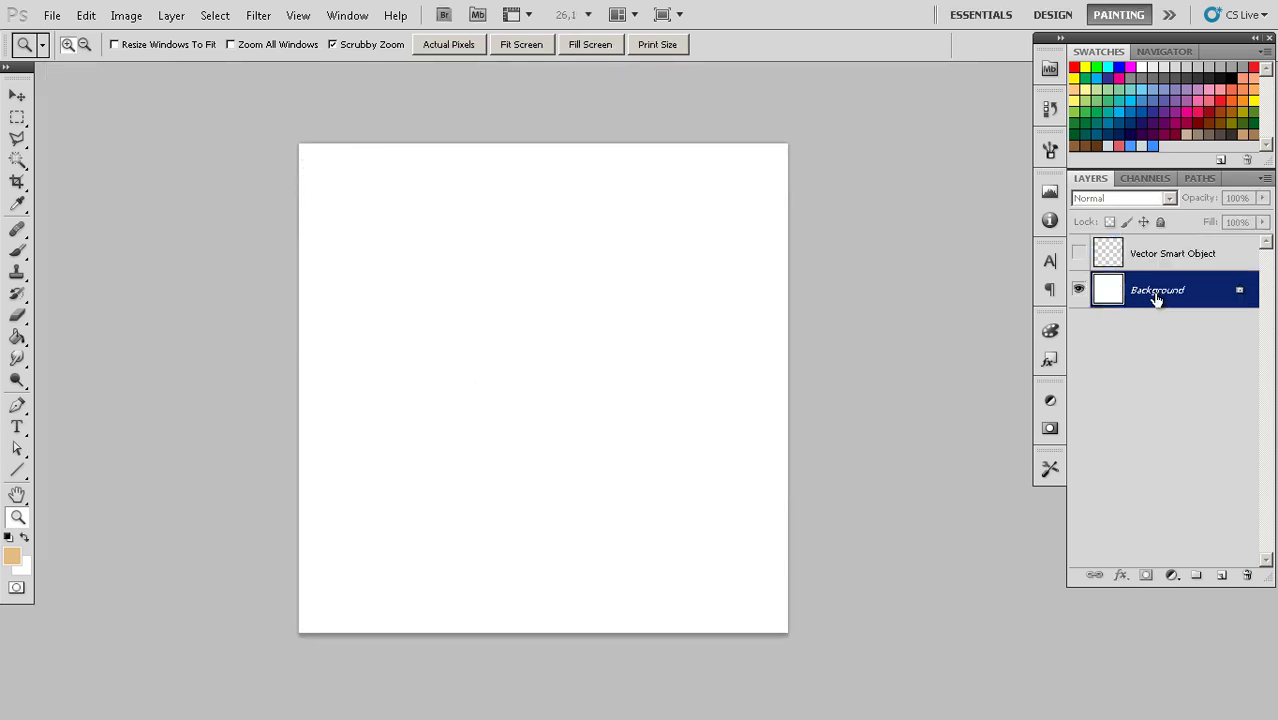
click(1222, 576)
key(b)
right_click(725, 300)
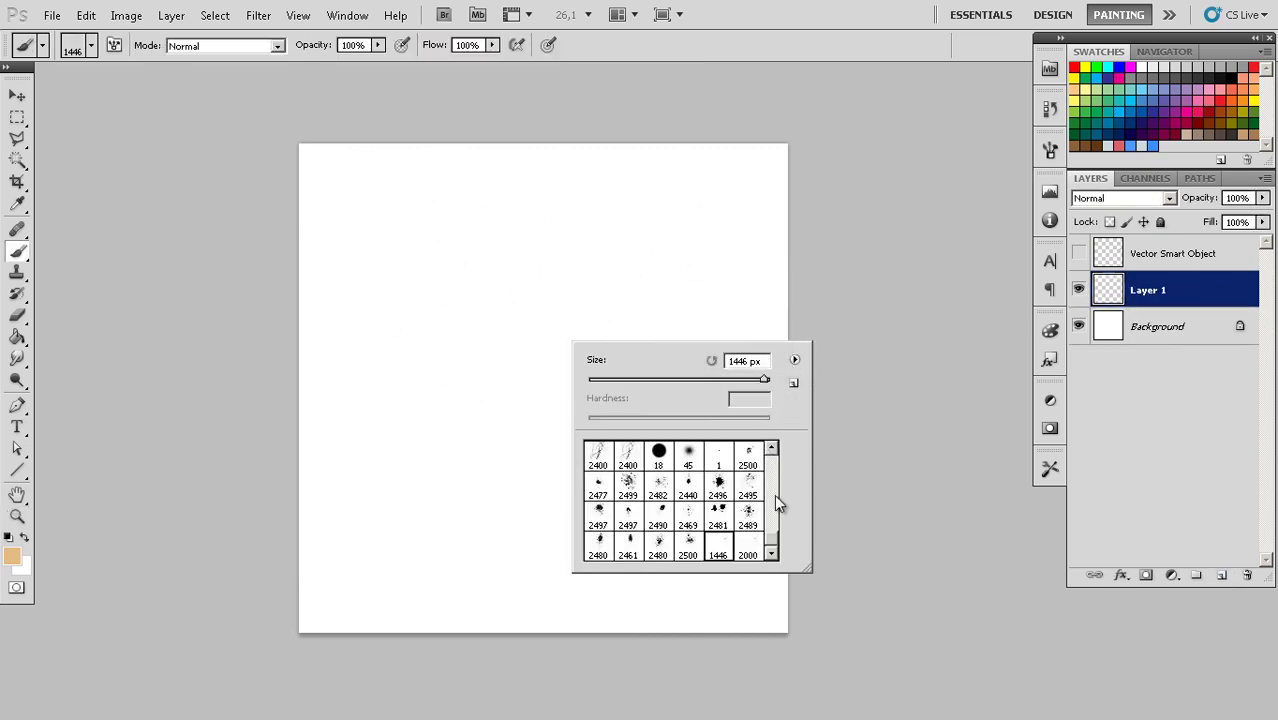
click(748, 546)
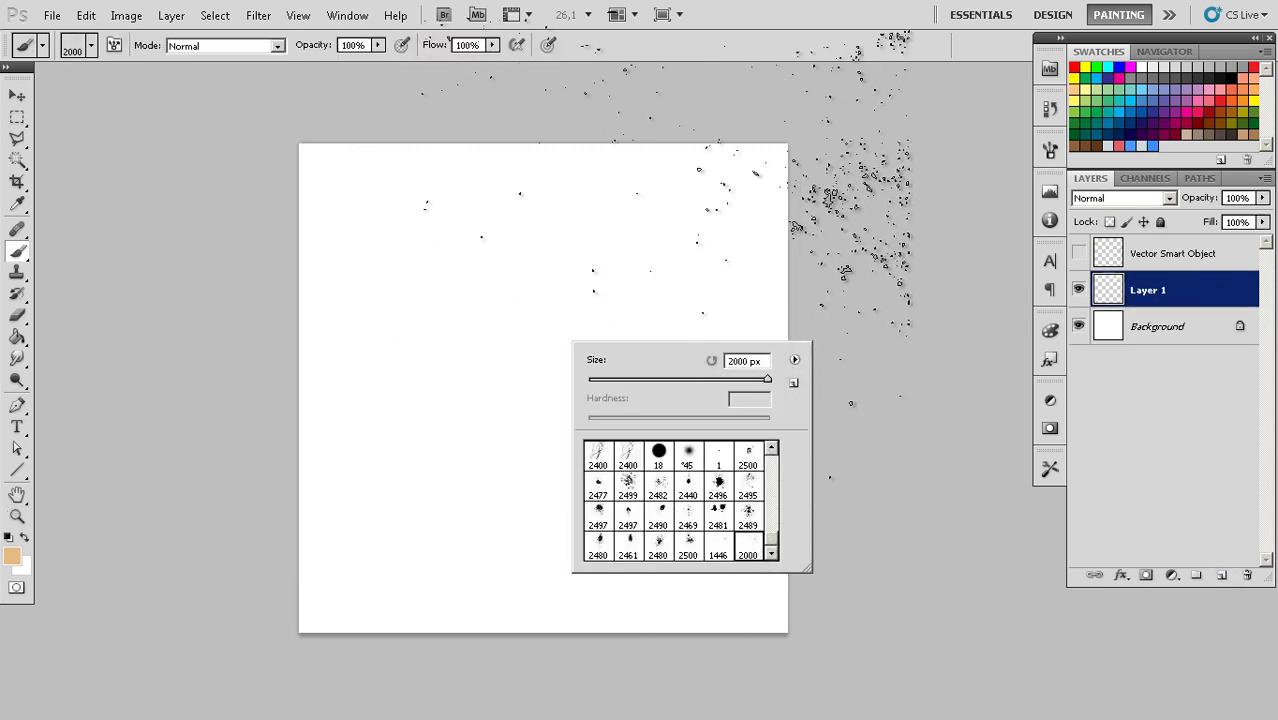
click(842, 52)
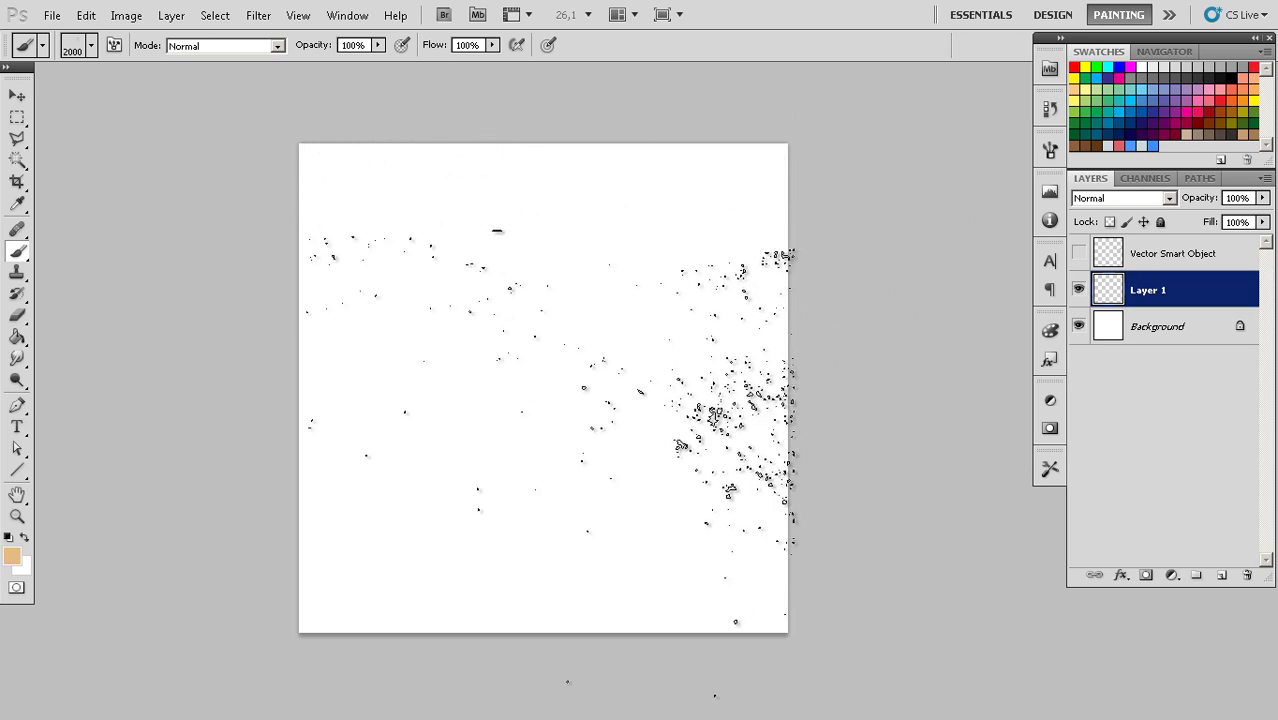
Set the foreground colour to a near-black dark green with red 5, green 17 and blue 0
click(12, 556)
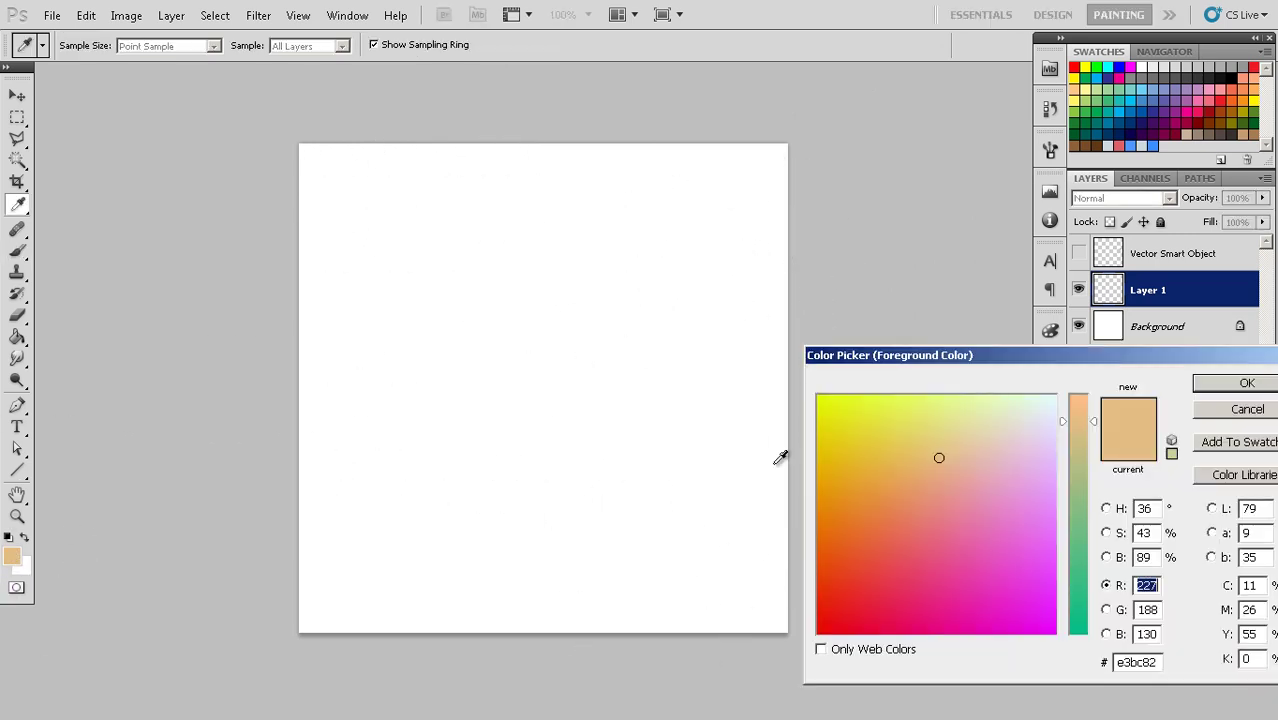
click(818, 619)
text(5)
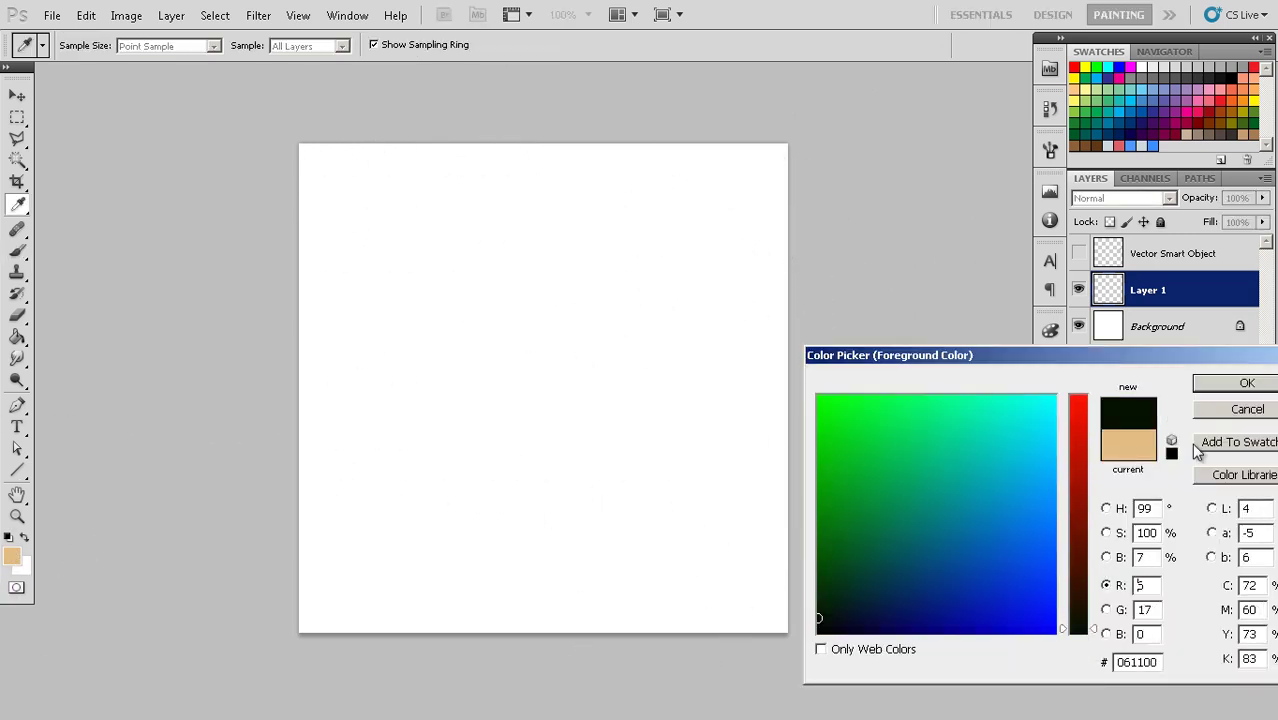
click(1246, 383)
Stamp the speckle brush over the canvas on the new layer and inspect the painted texture up close
click(560, 418)
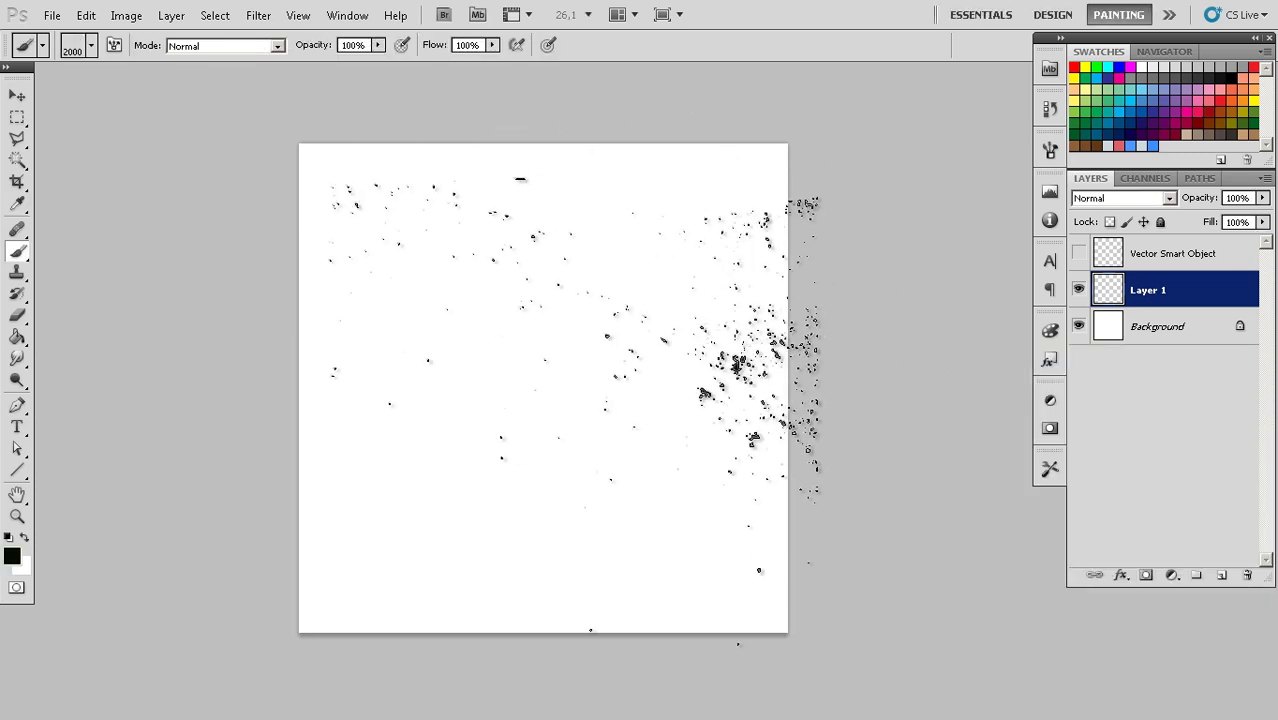
click(560, 418)
scroll(560, 418, up, 3)
key(z)
double_click(643, 508)
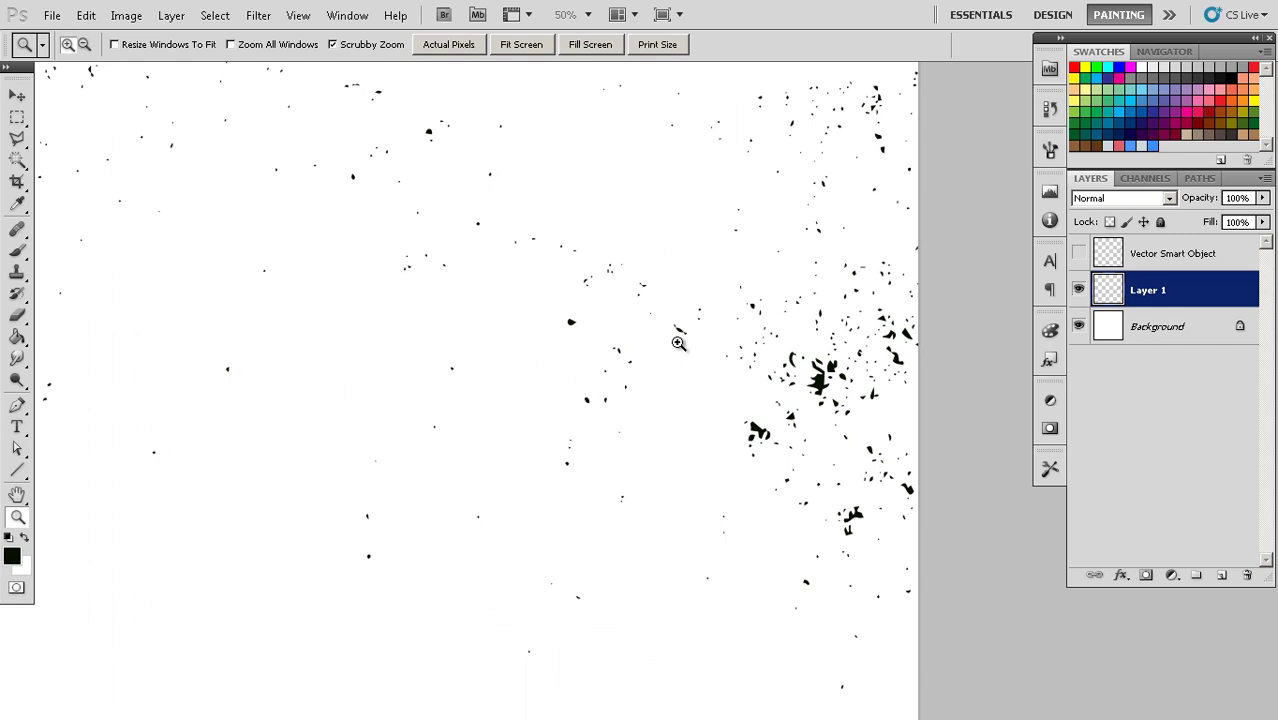
drag(742, 399, 771, 420)
drag(775, 414, 746, 416)
drag(746, 416, 655, 441)
Open the Preset Manager for brushes and select the last two presets, 1446 and 2000
key(v)
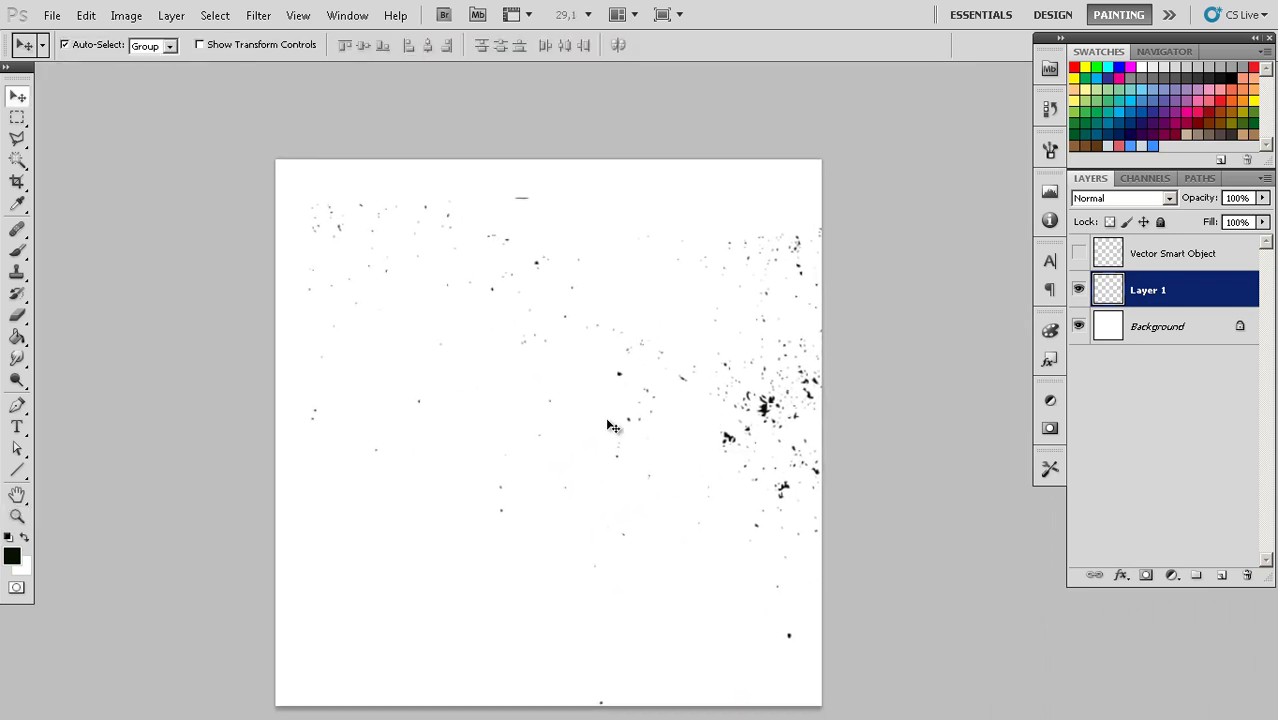
right_click(608, 430)
click(812, 38)
key(b)
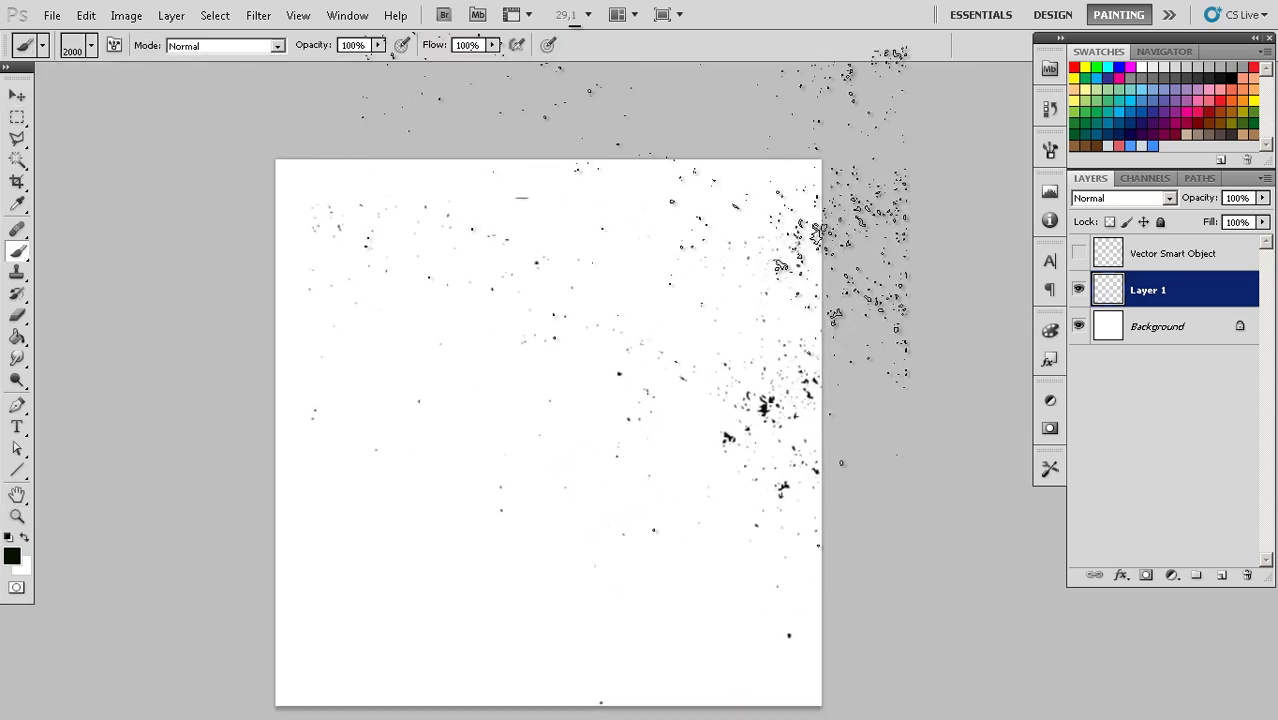
right_click(520, 428)
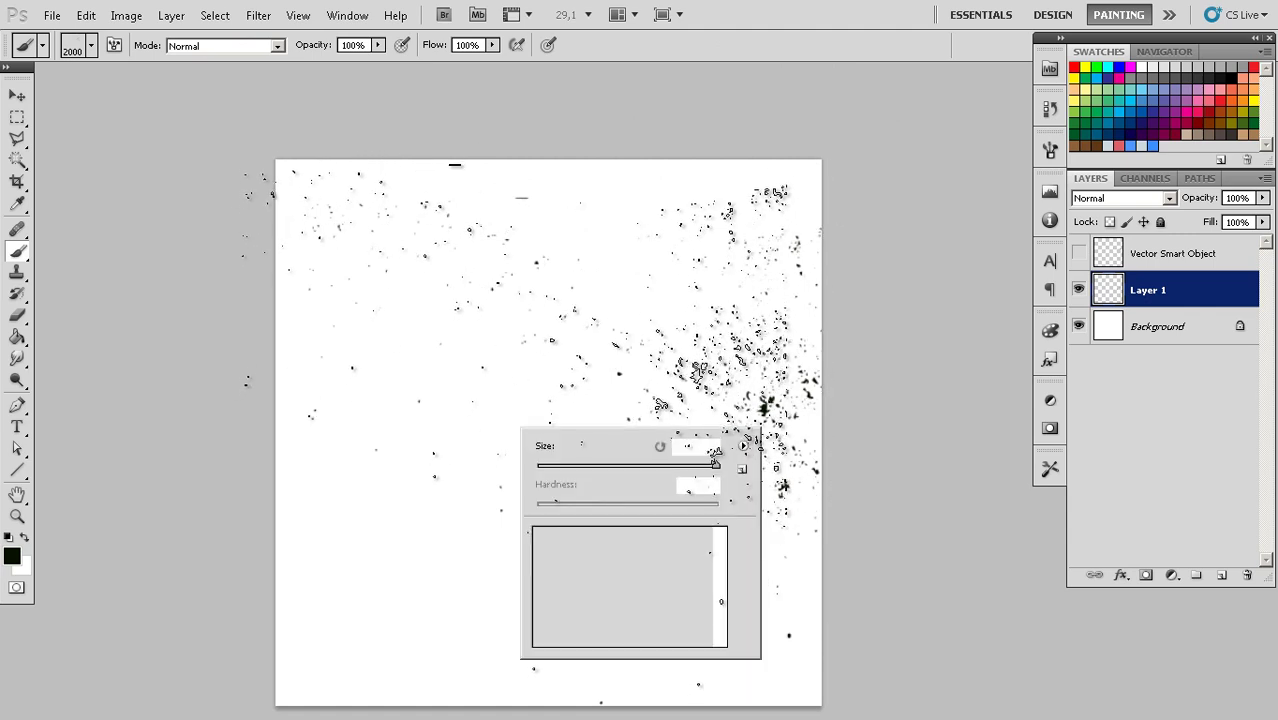
click(743, 448)
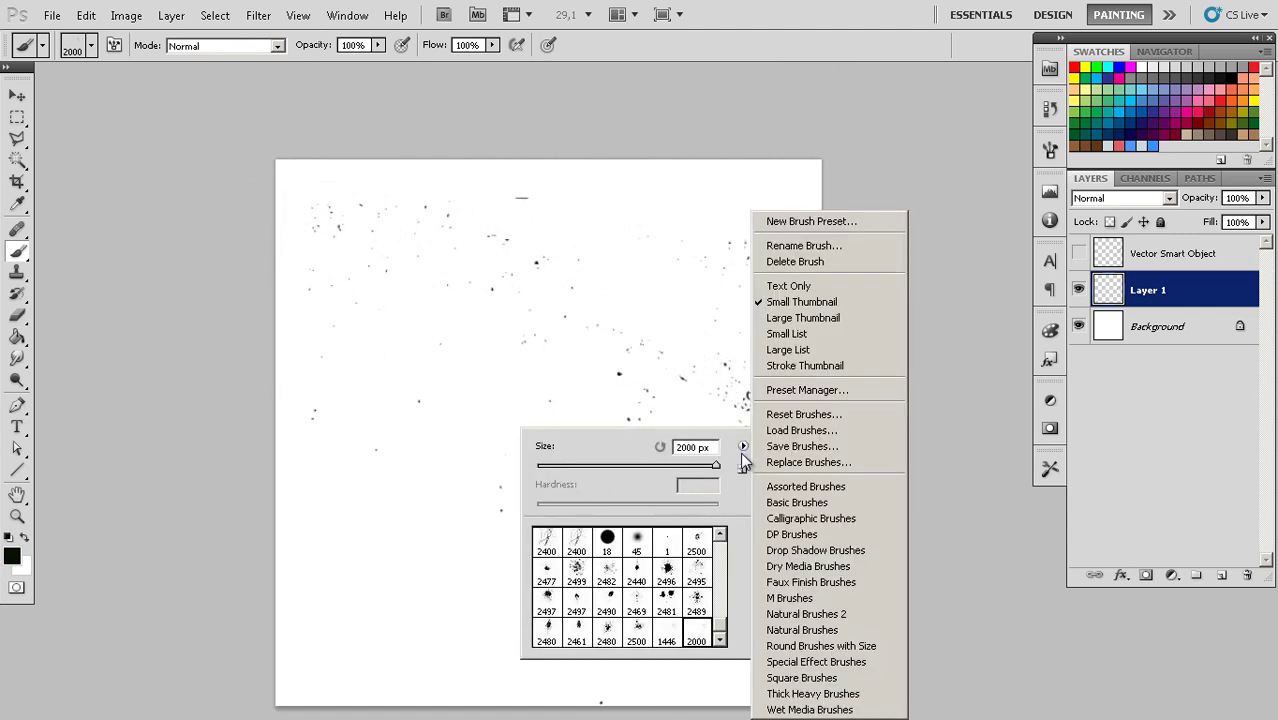
click(805, 390)
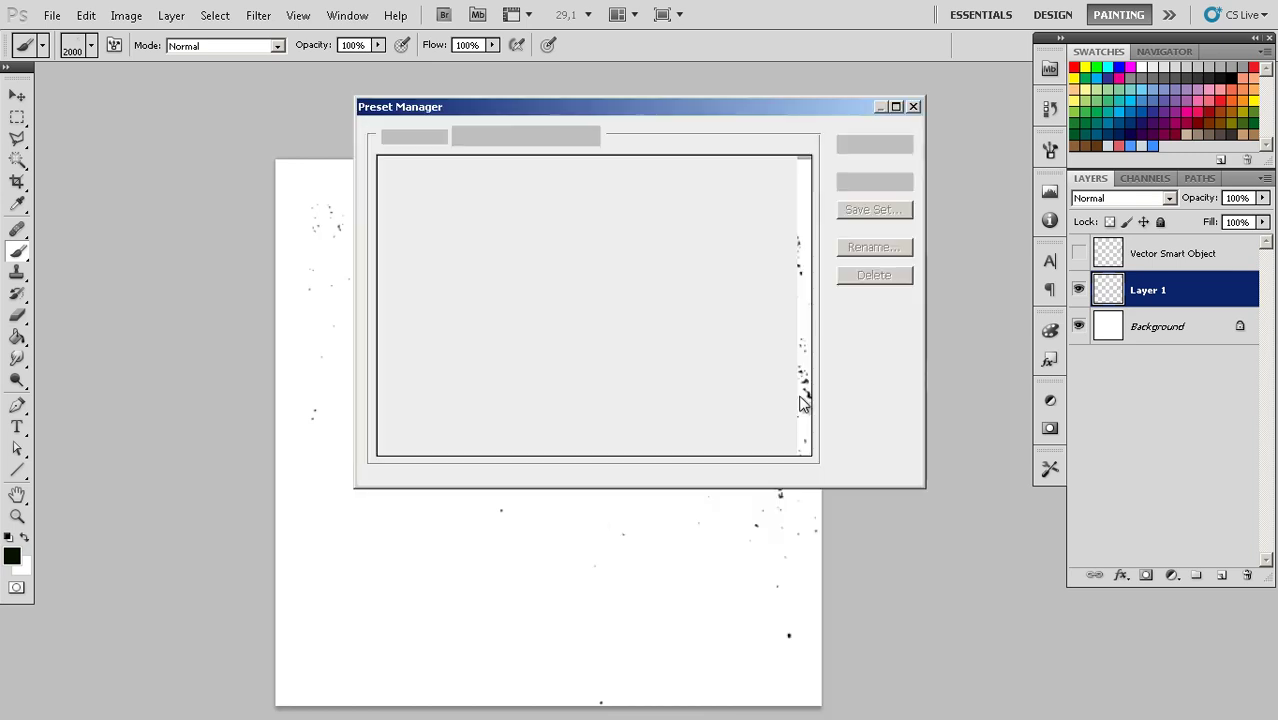
drag(804, 240, 815, 440)
click(421, 452)
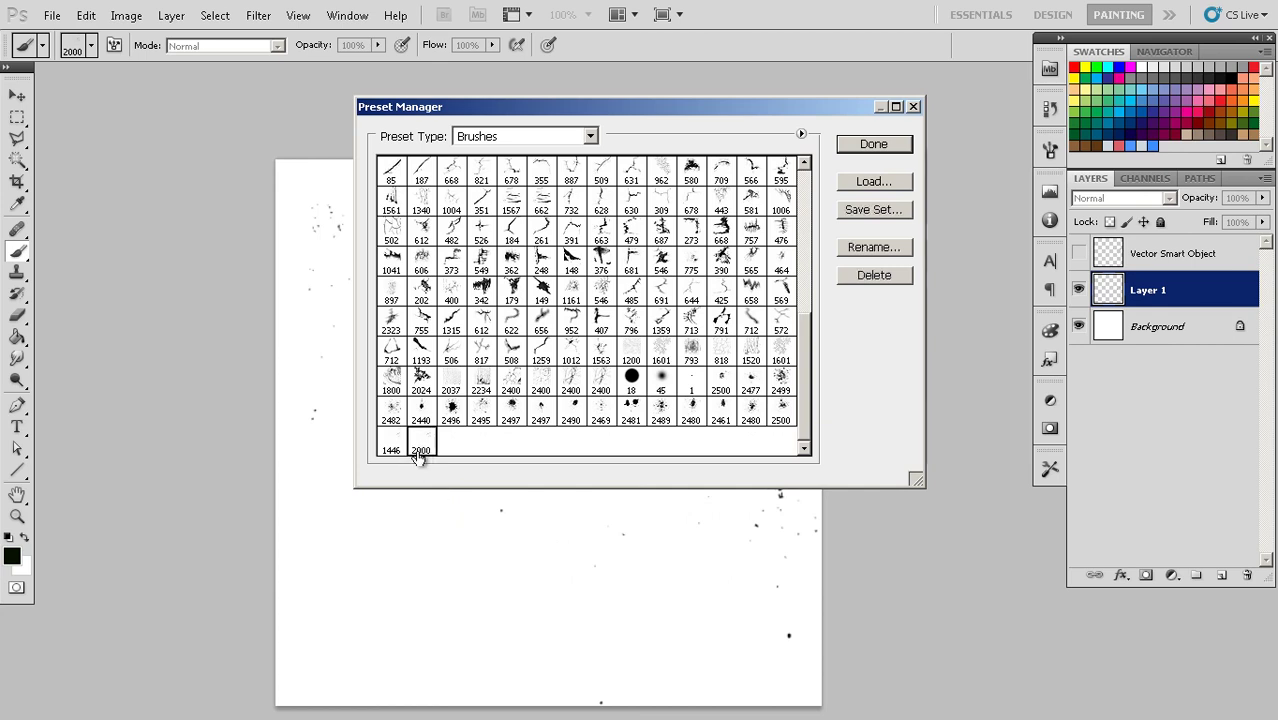
shift+click(391, 446)
drag(416, 447, 442, 452)
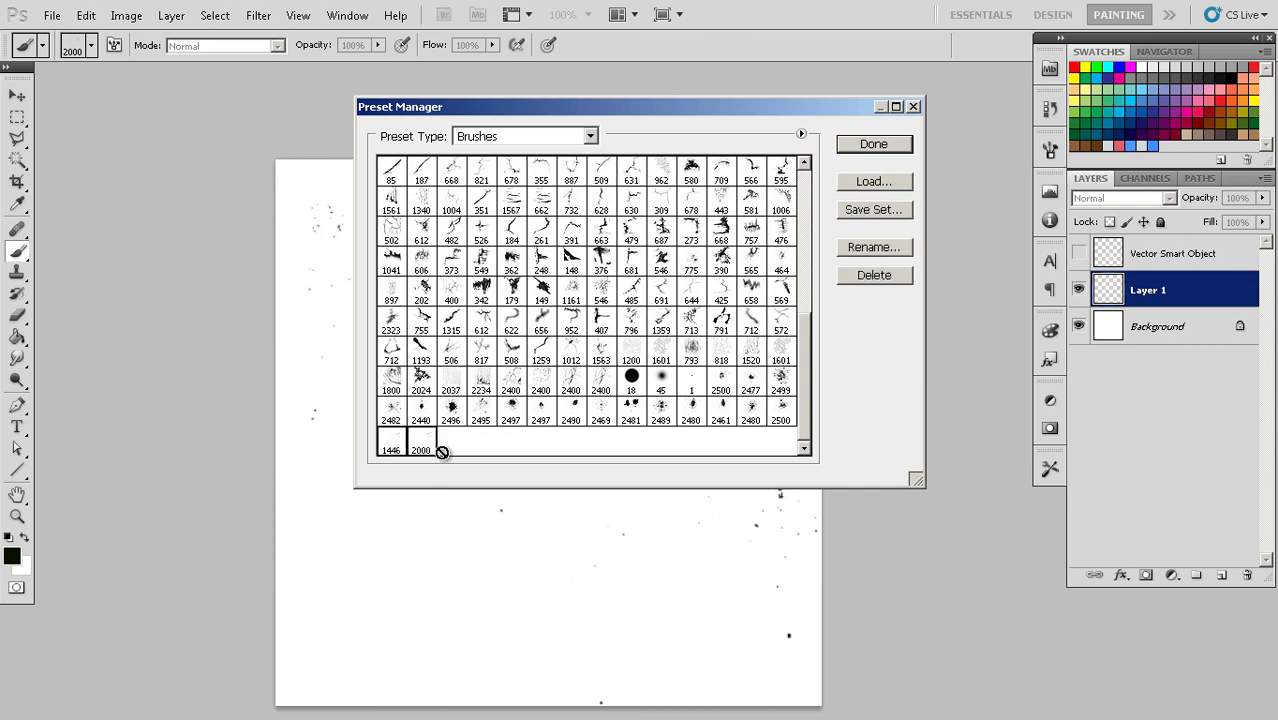
Save the selected brushes to the Desktop as a set named MyGrungeBrushes and close the Preset Manager
click(874, 211)
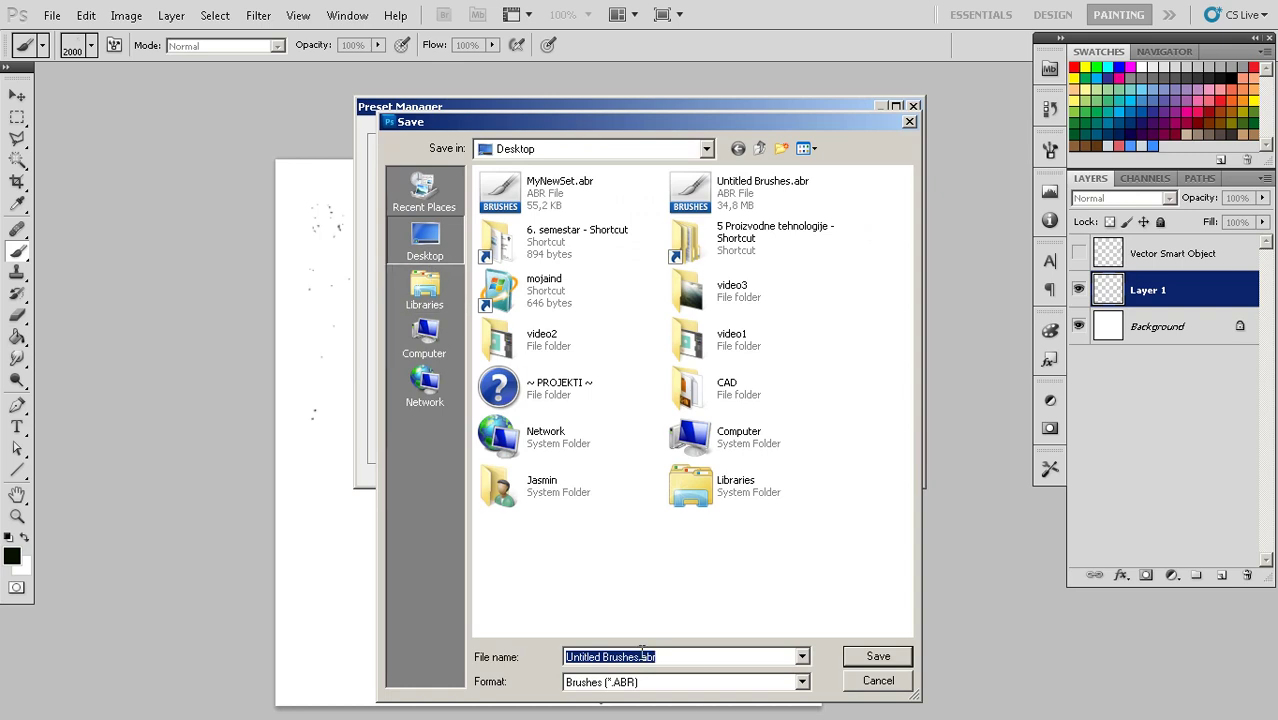
text(MyGrungeBrushes)
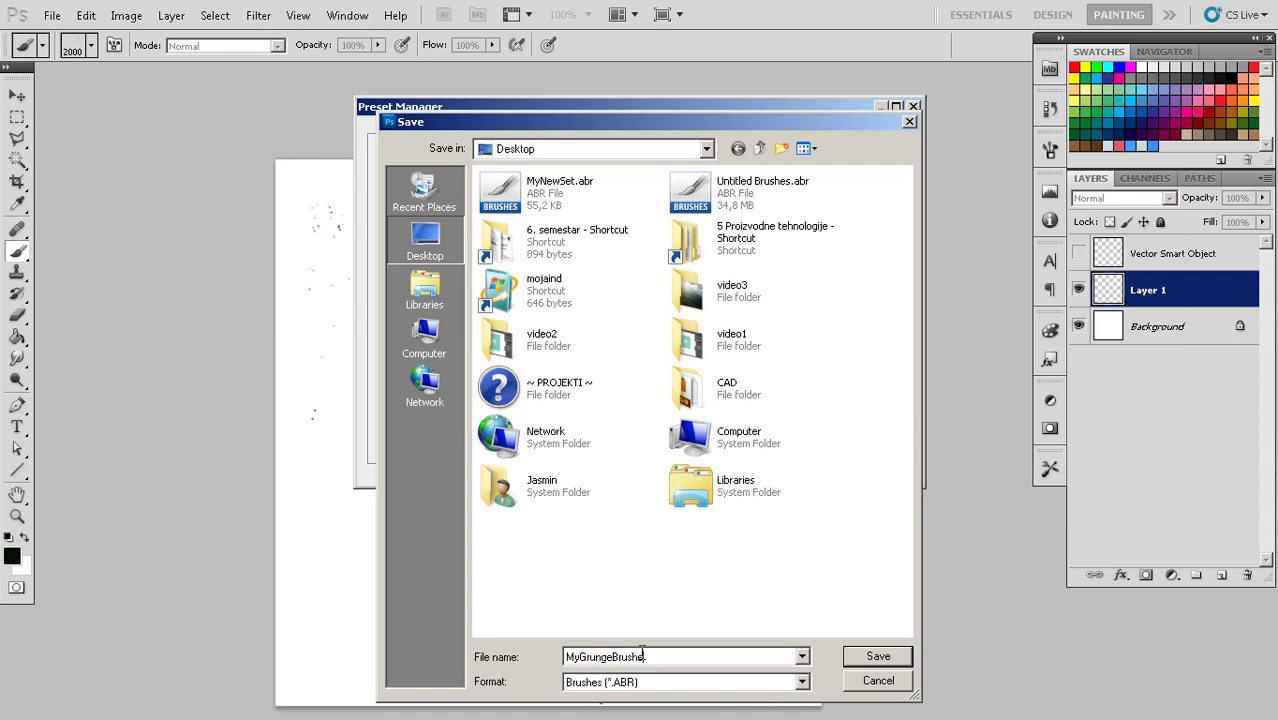
click(876, 658)
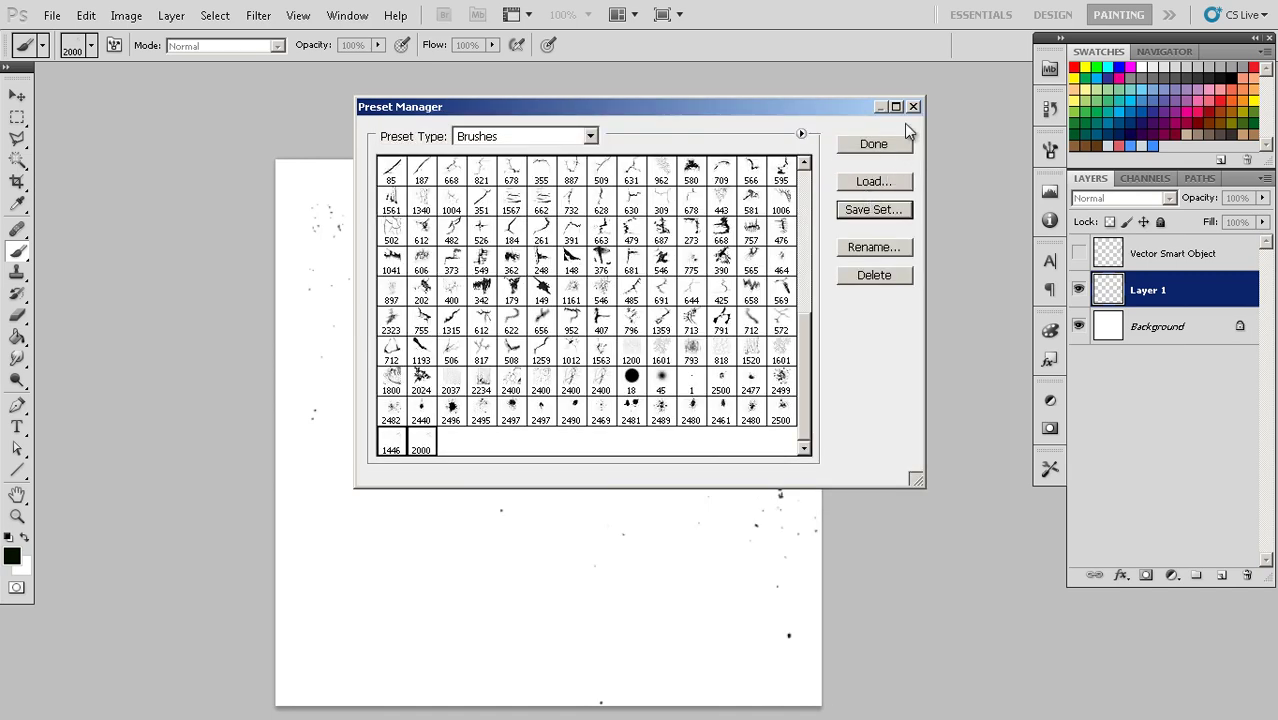
click(913, 107)
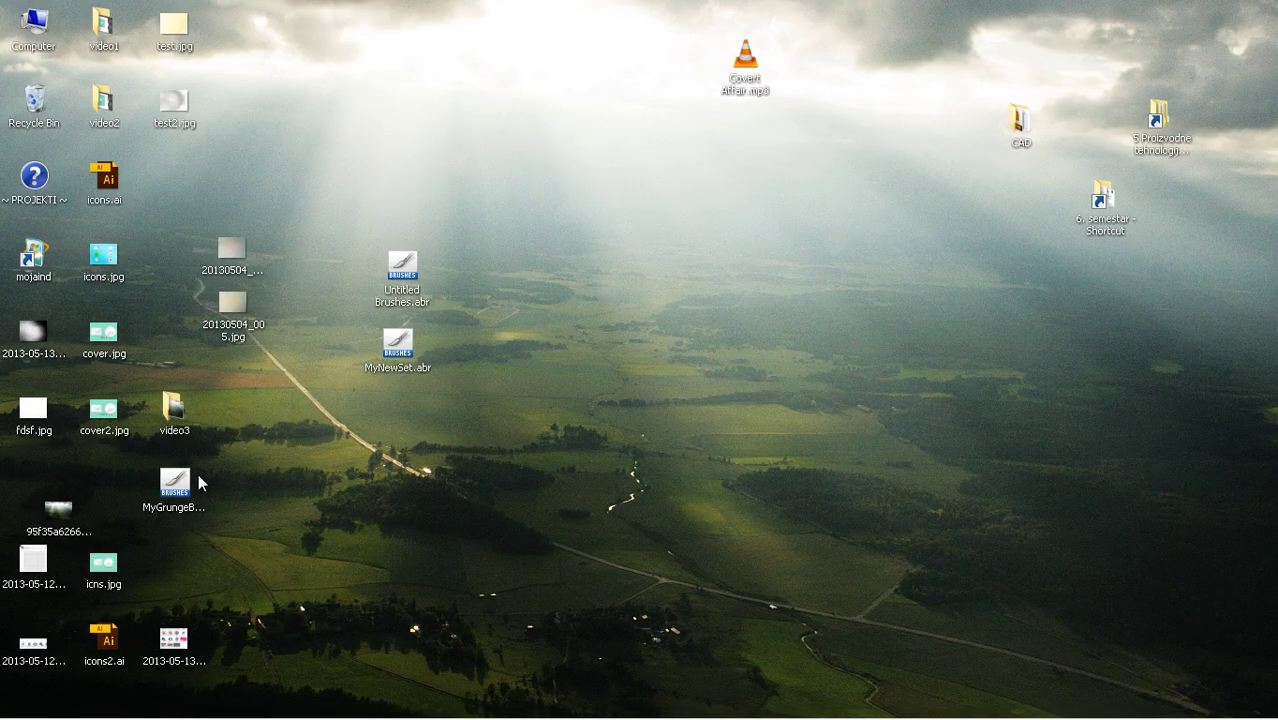
Move the MyGrungeBrushes.abr file to the empty middle area of the desktop
mouse_move(198, 476)
mouse_down()
mouse_move(431, 412)
mouse_move(717, 296)
mouse_move(645, 196)
mouse_move(663, 219)
mouse_up()
click(748, 311)
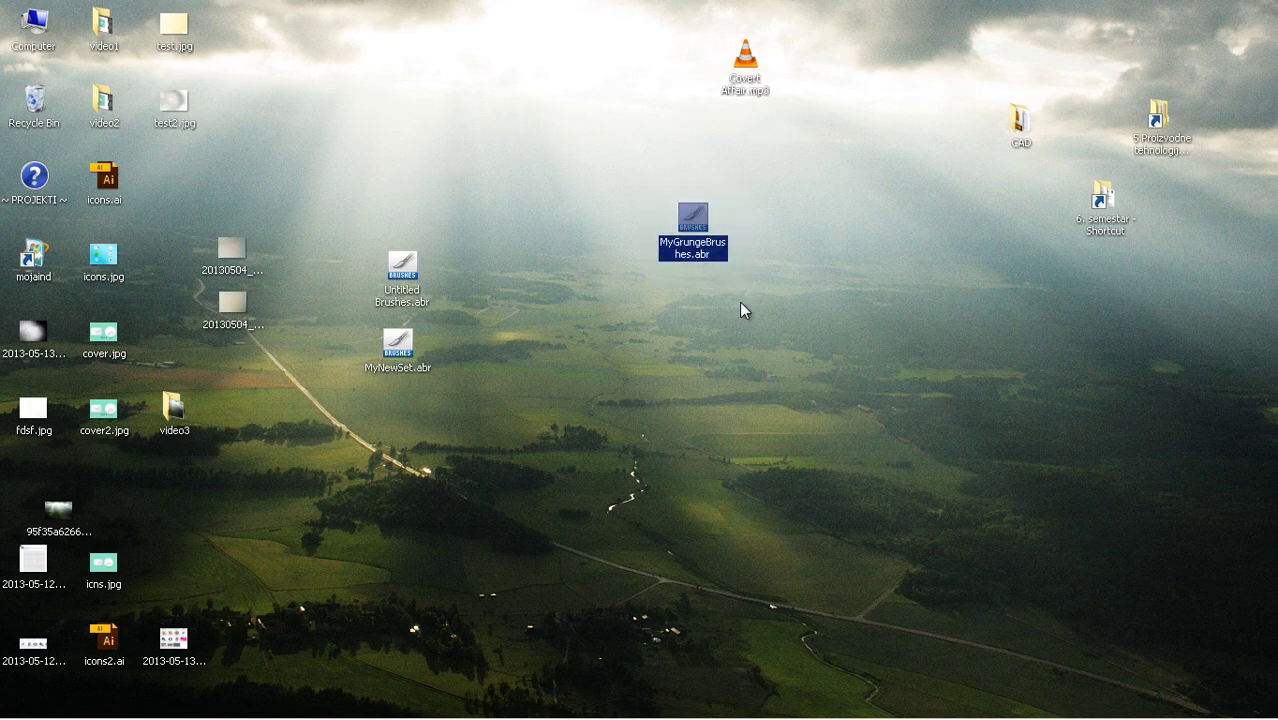
drag(749, 291, 725, 245)
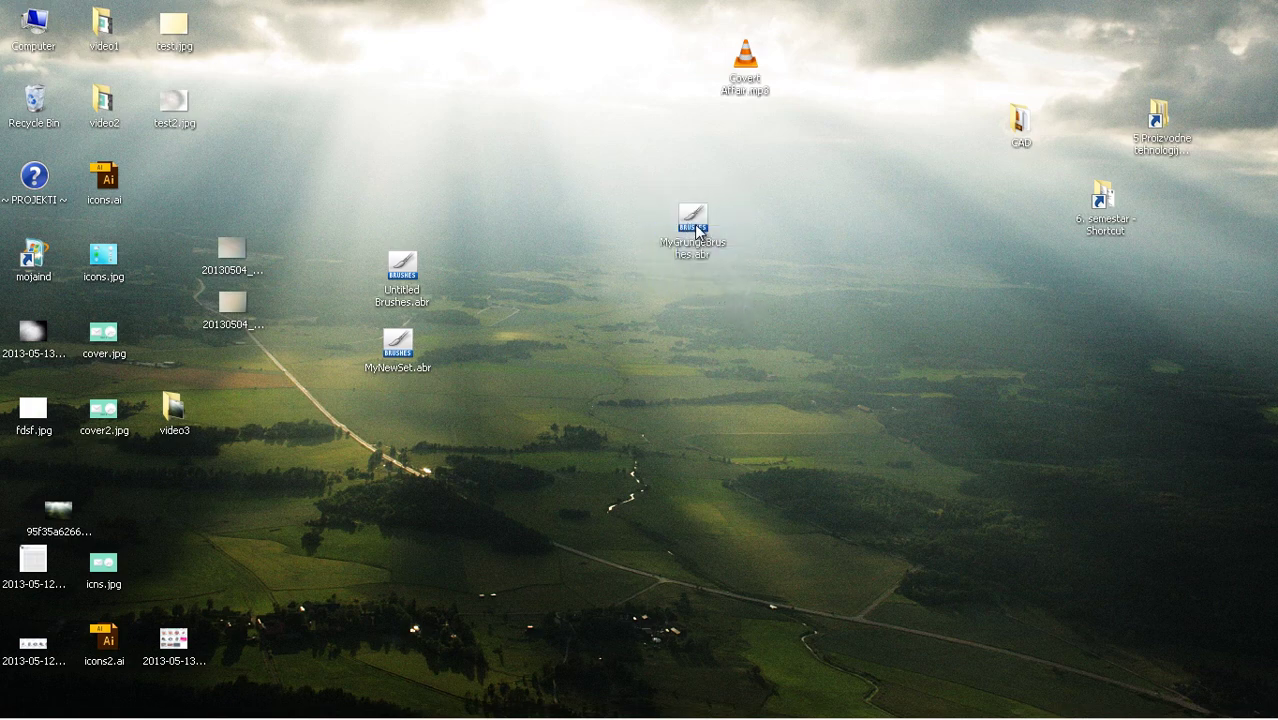
click(698, 315)
drag(749, 291, 648, 242)
drag(763, 280, 707, 252)
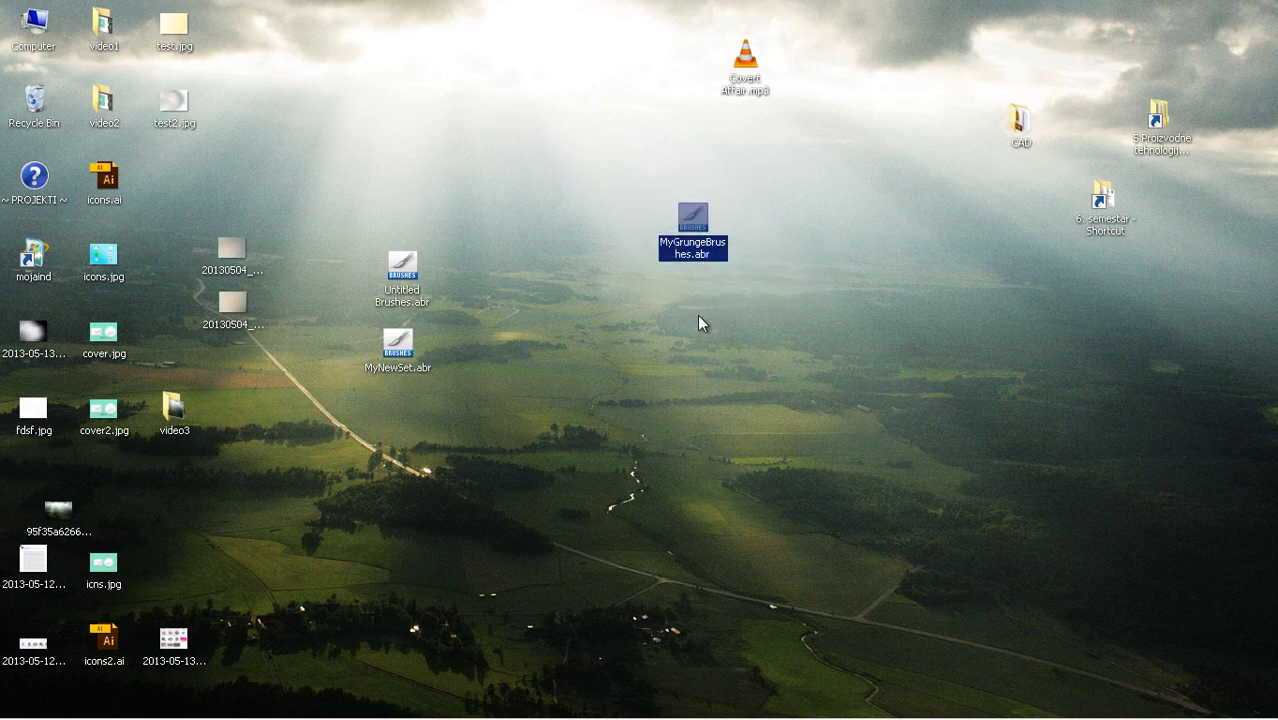
drag(751, 292, 645, 181)
mouse_move(753, 300)
mouse_down()
mouse_move(648, 235)
mouse_move(645, 216)
mouse_move(672, 284)
mouse_move(751, 290)
mouse_move(654, 140)
mouse_move(753, 293)
mouse_move(616, 200)
mouse_move(753, 302)
mouse_up()
click(750, 305)
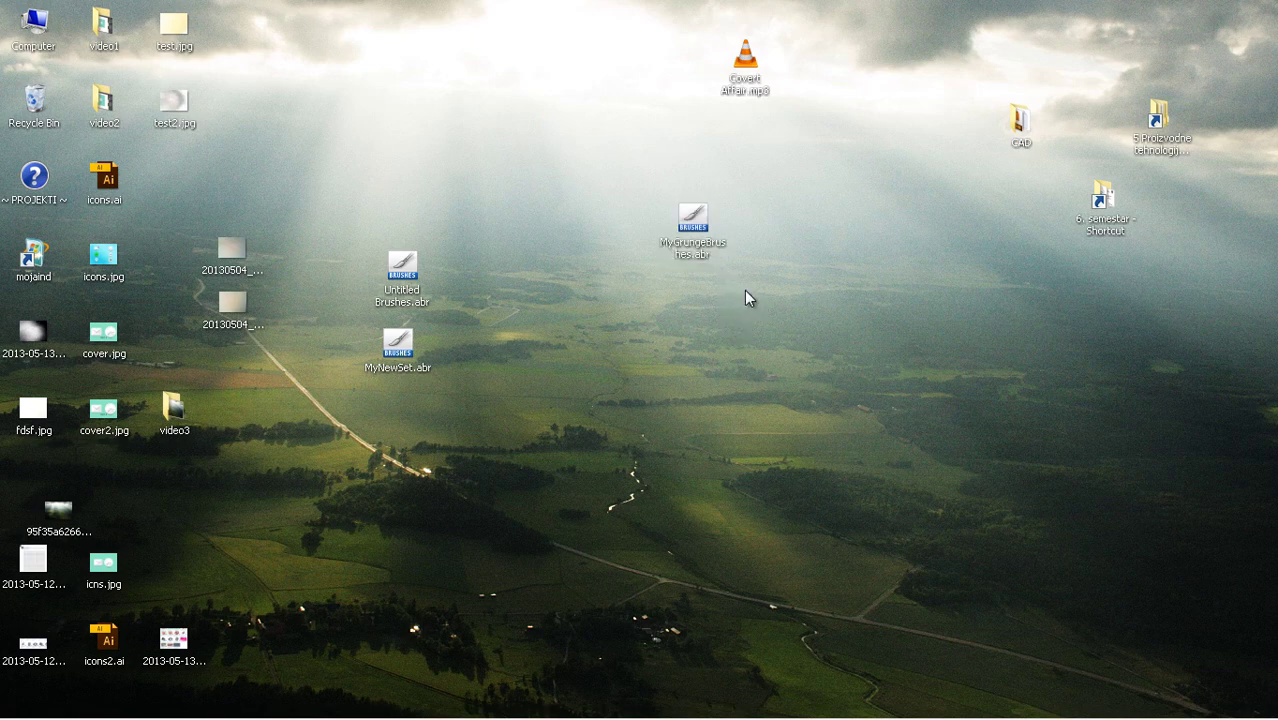
mouse_move(694, 716)
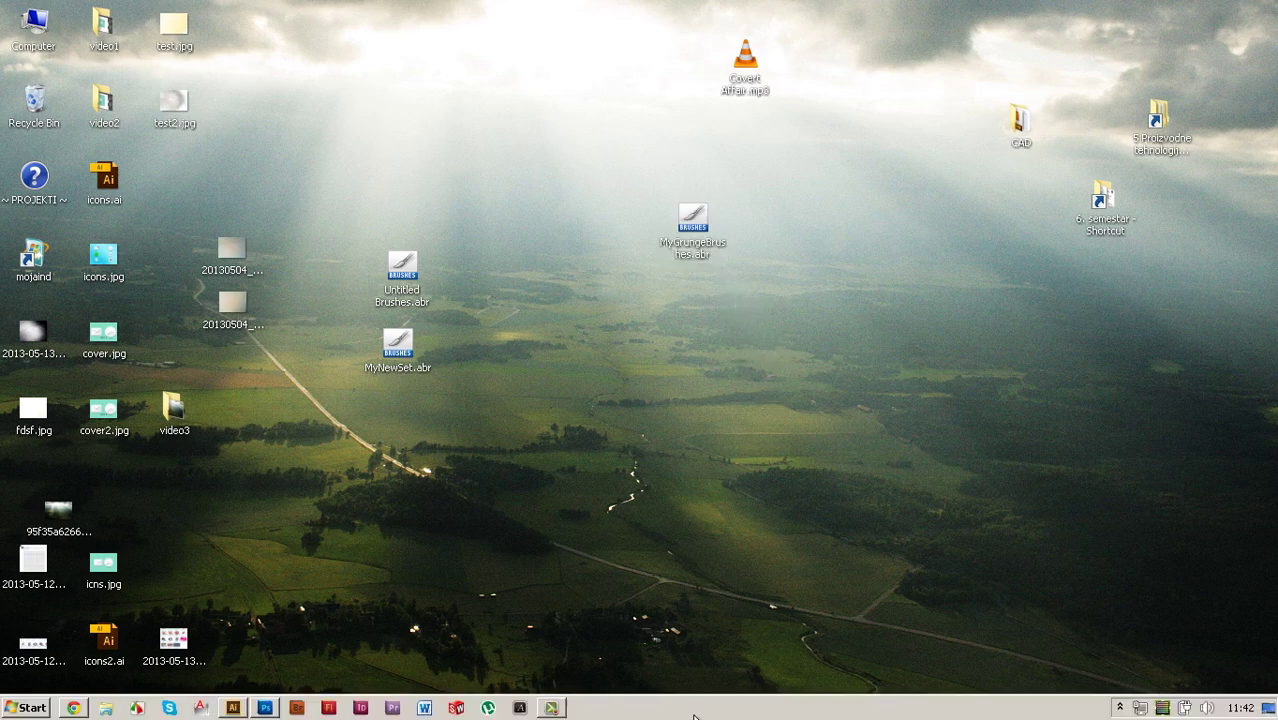